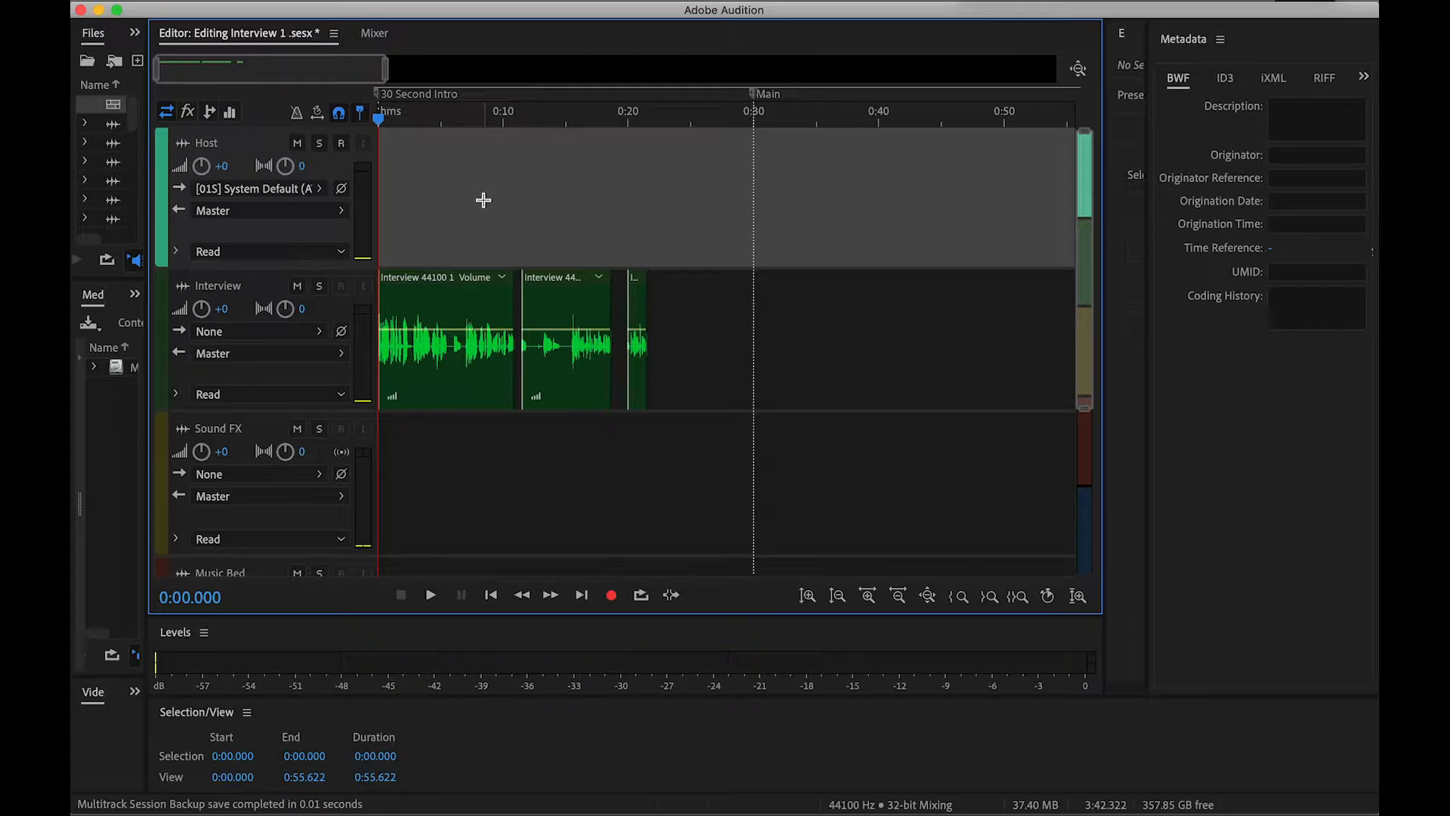
Rename the Host track as Introduction
click(672, 328)
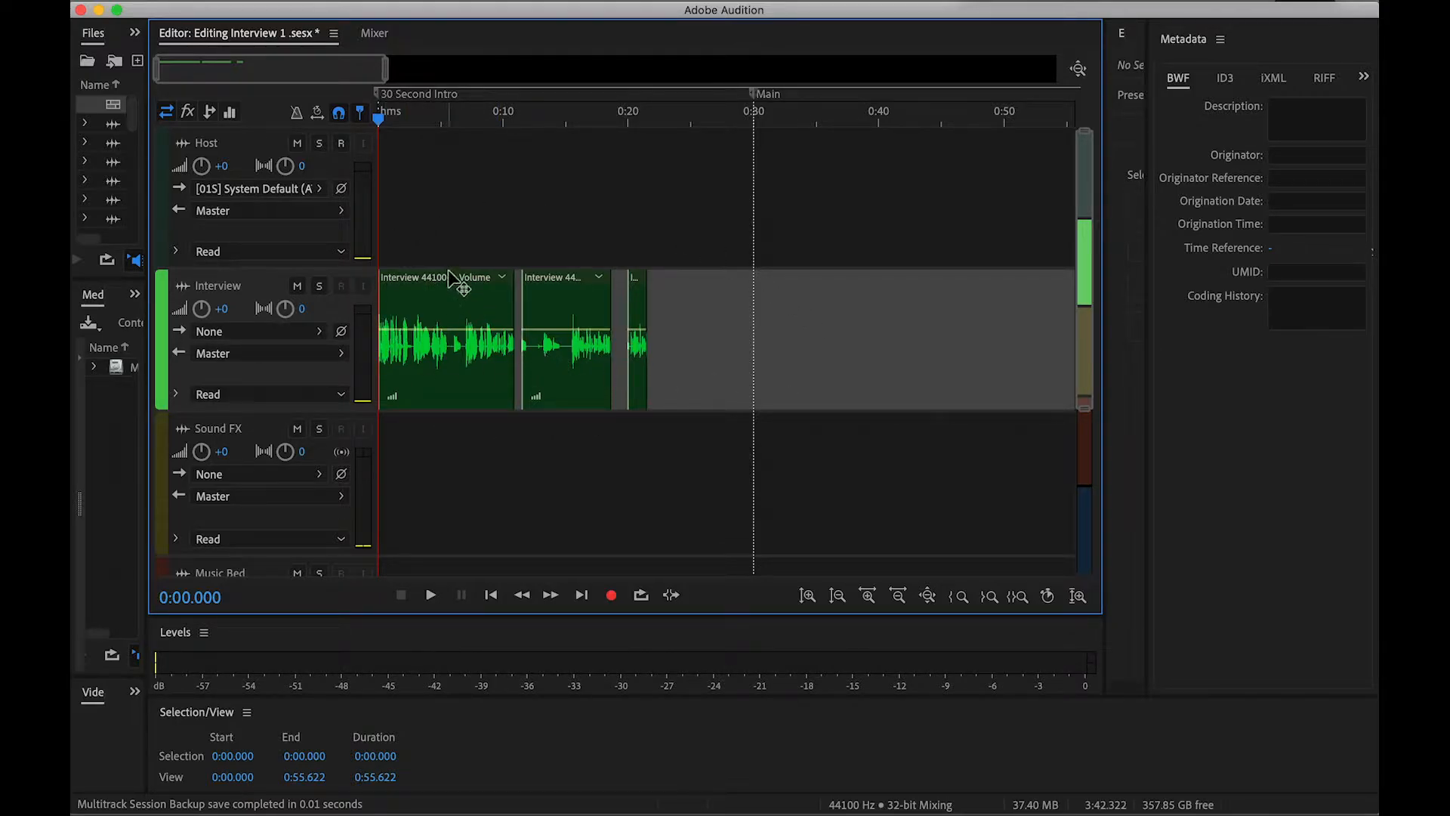
click(431, 245)
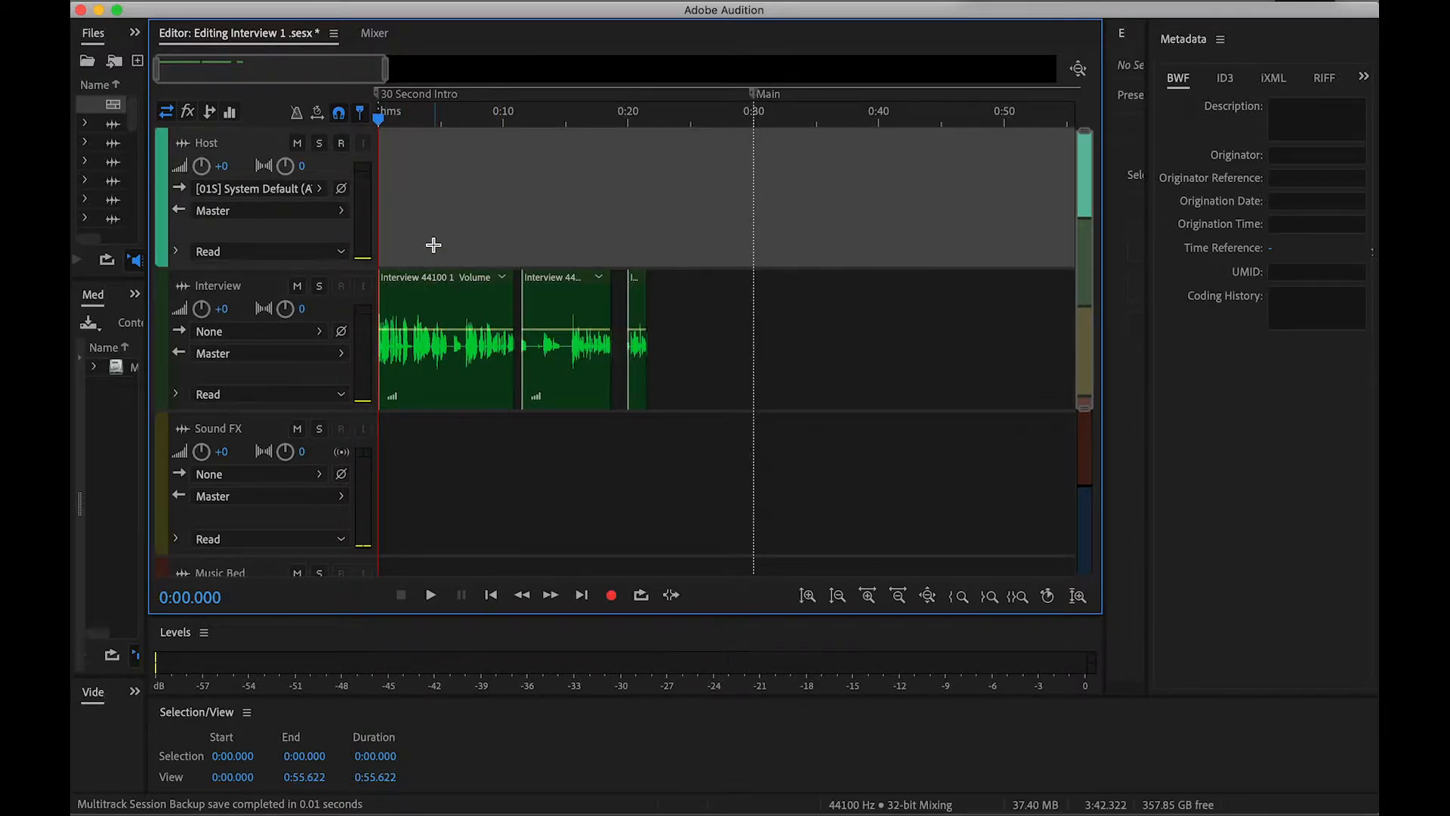
click(210, 143)
key(BackSpace)
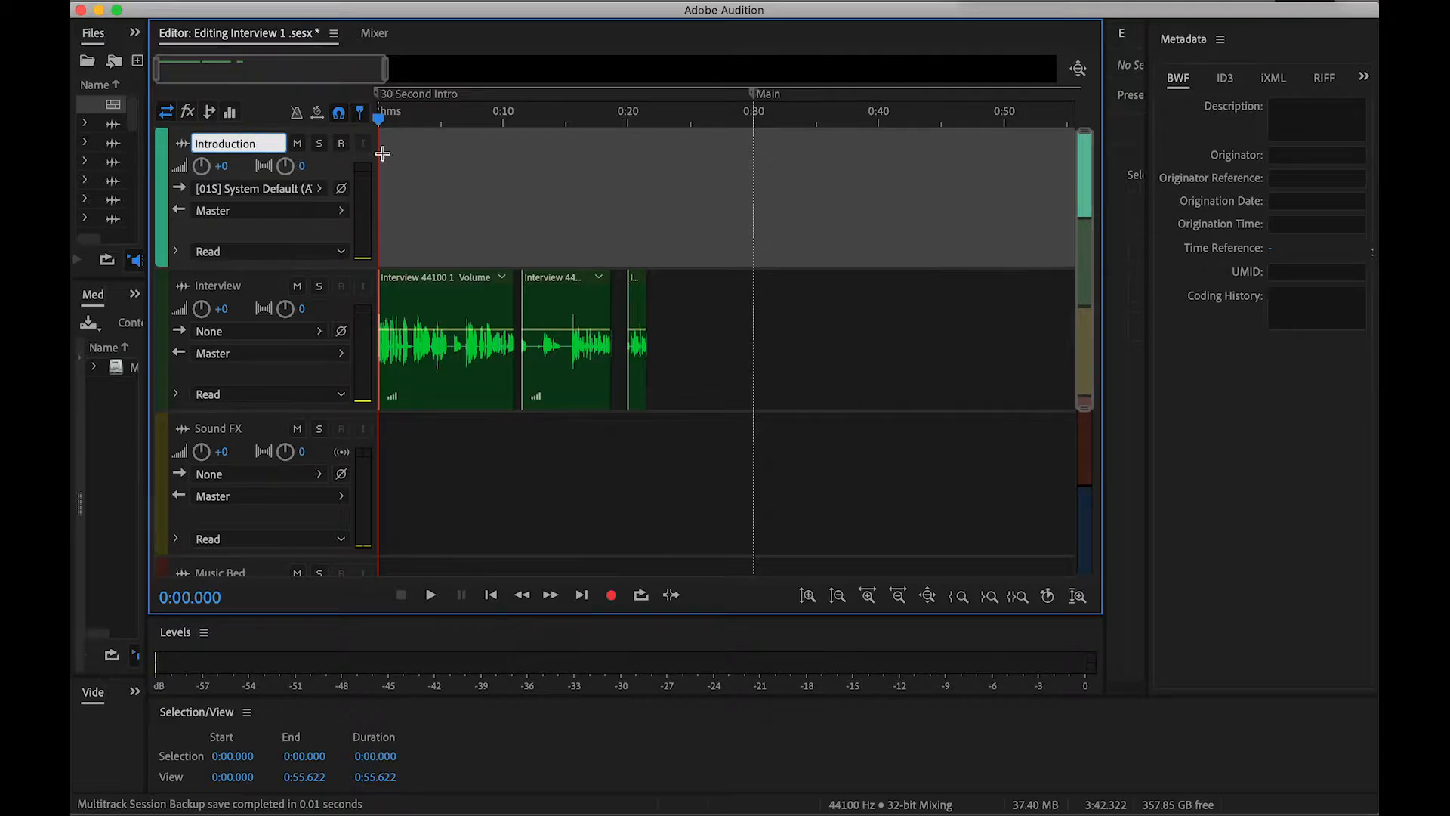
key(Return)
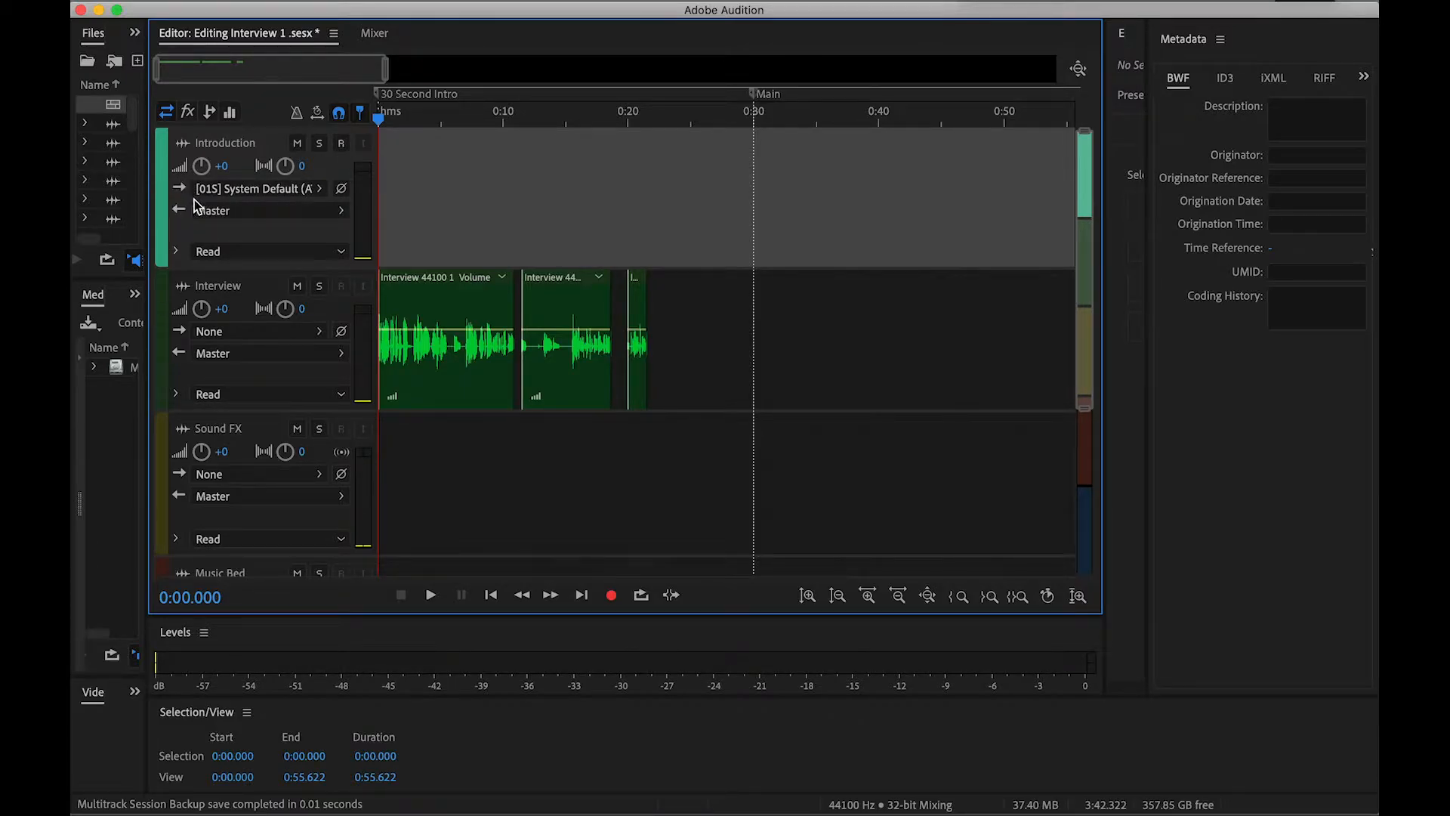
Examine the effects, sends and EQ controls in the track headers, ending back on the inputs/outputs controls
click(189, 114)
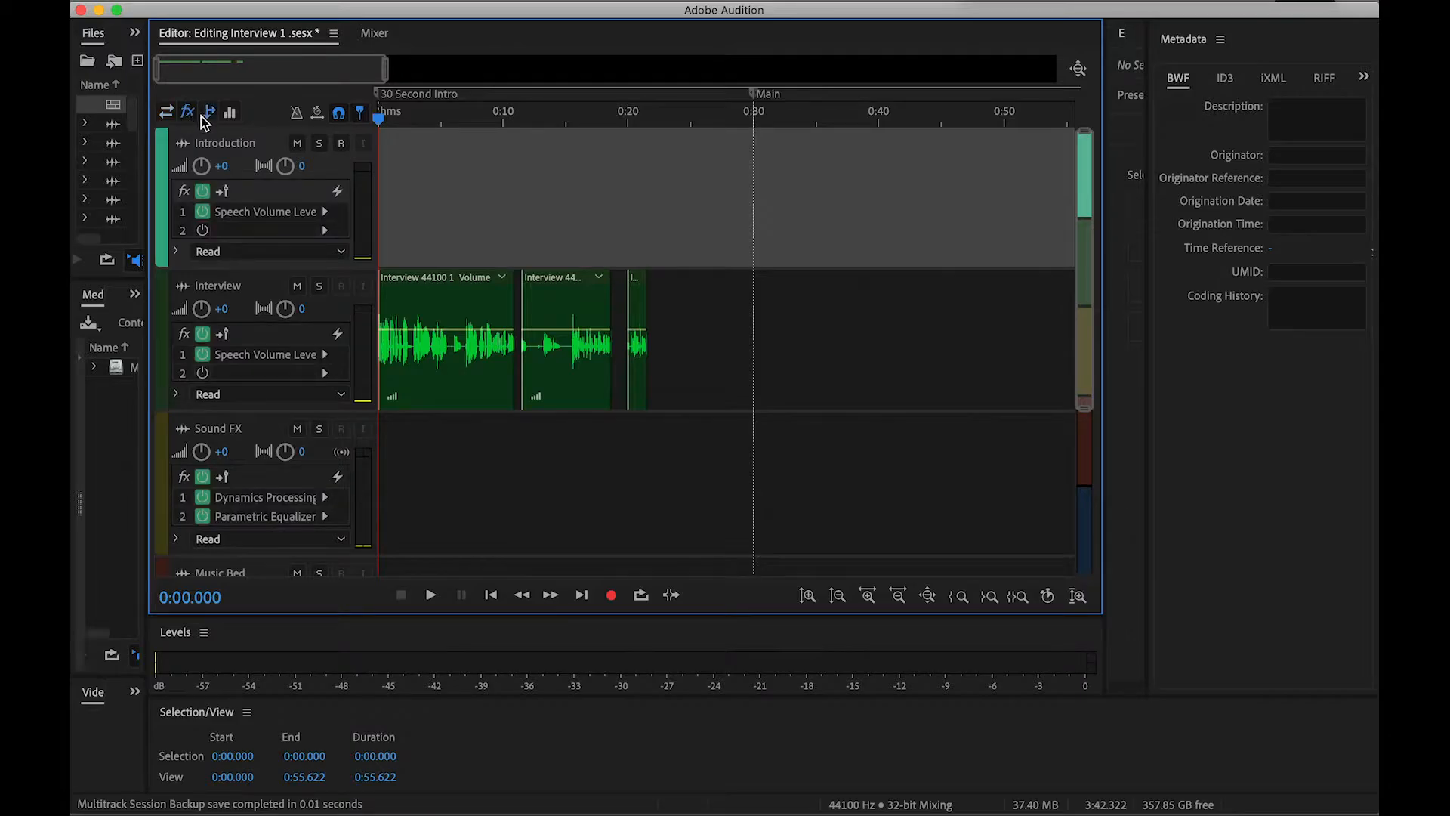
click(211, 113)
click(226, 116)
click(211, 114)
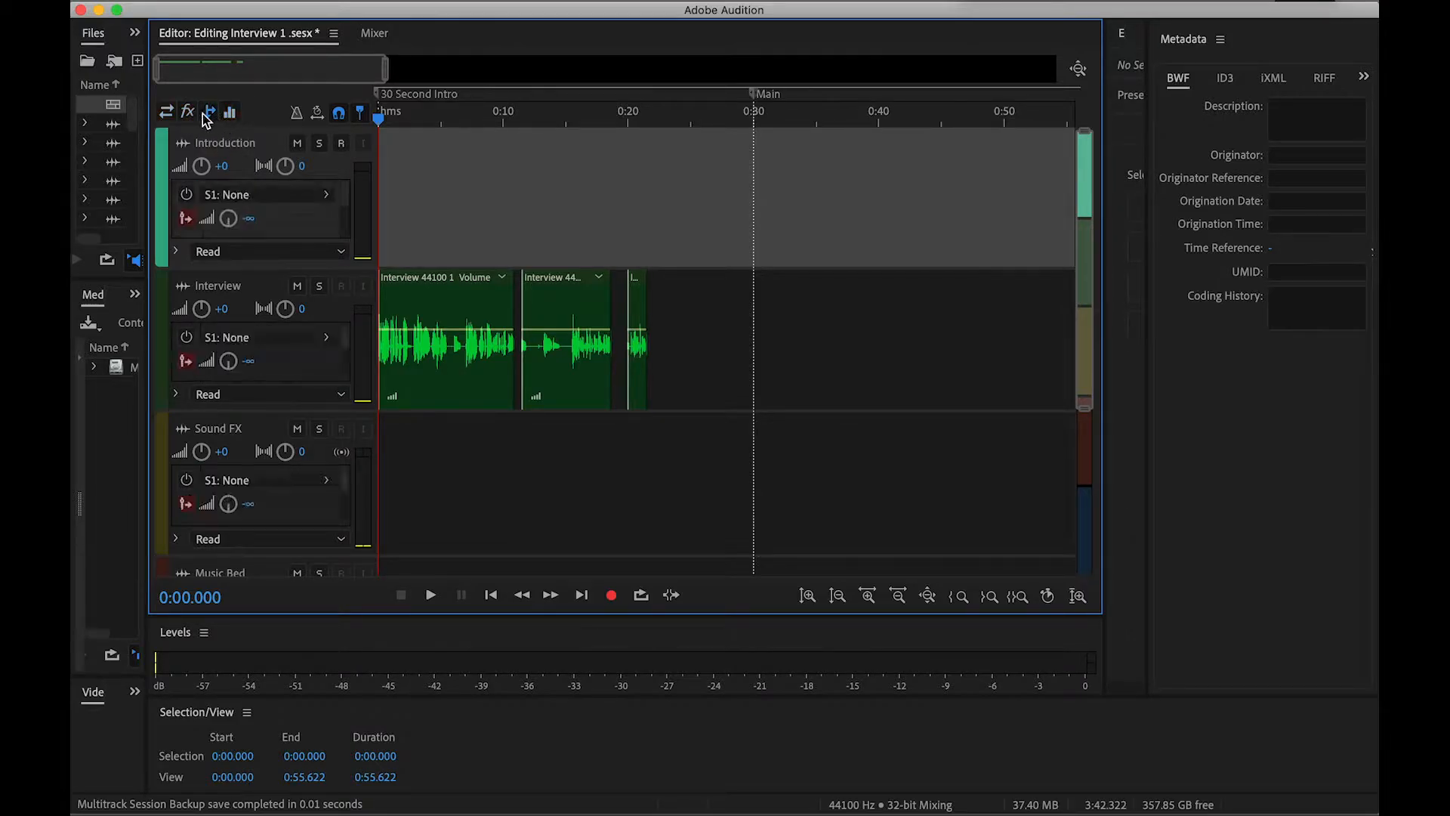
click(196, 113)
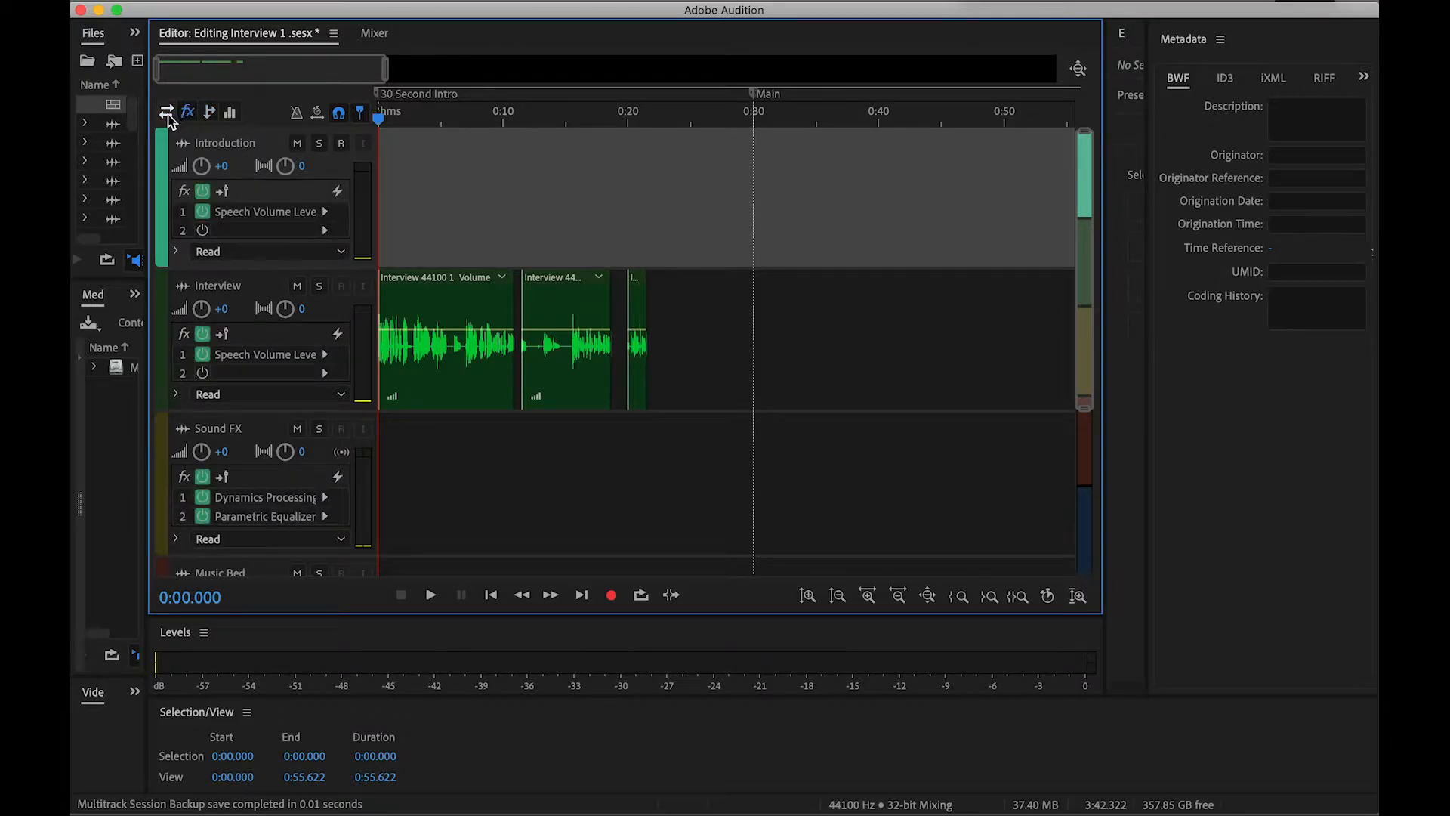
click(166, 113)
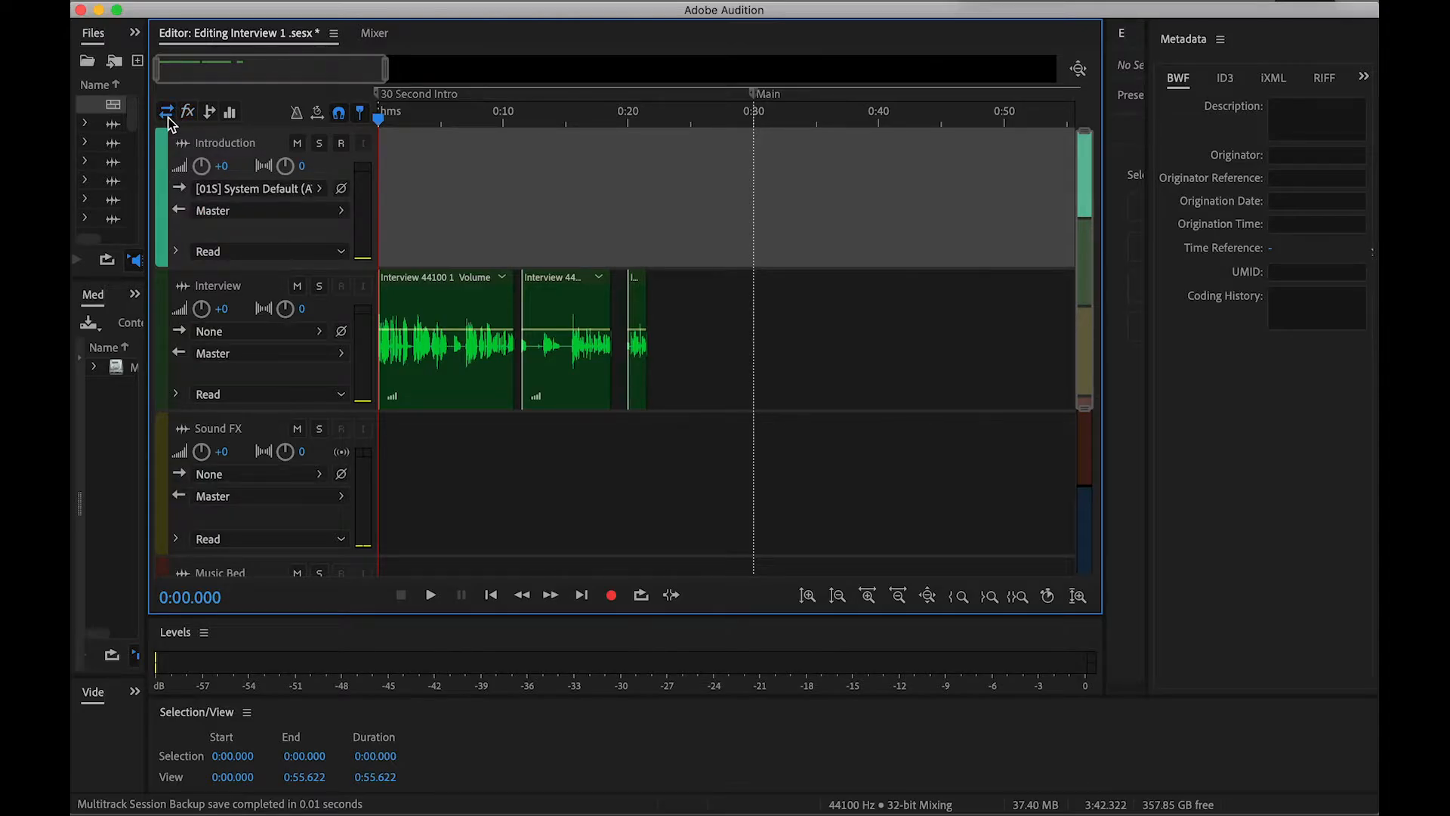
Set the Introduction track's input to the stereo source [01S] System Default (AT2005USB): Front Left
click(203, 192)
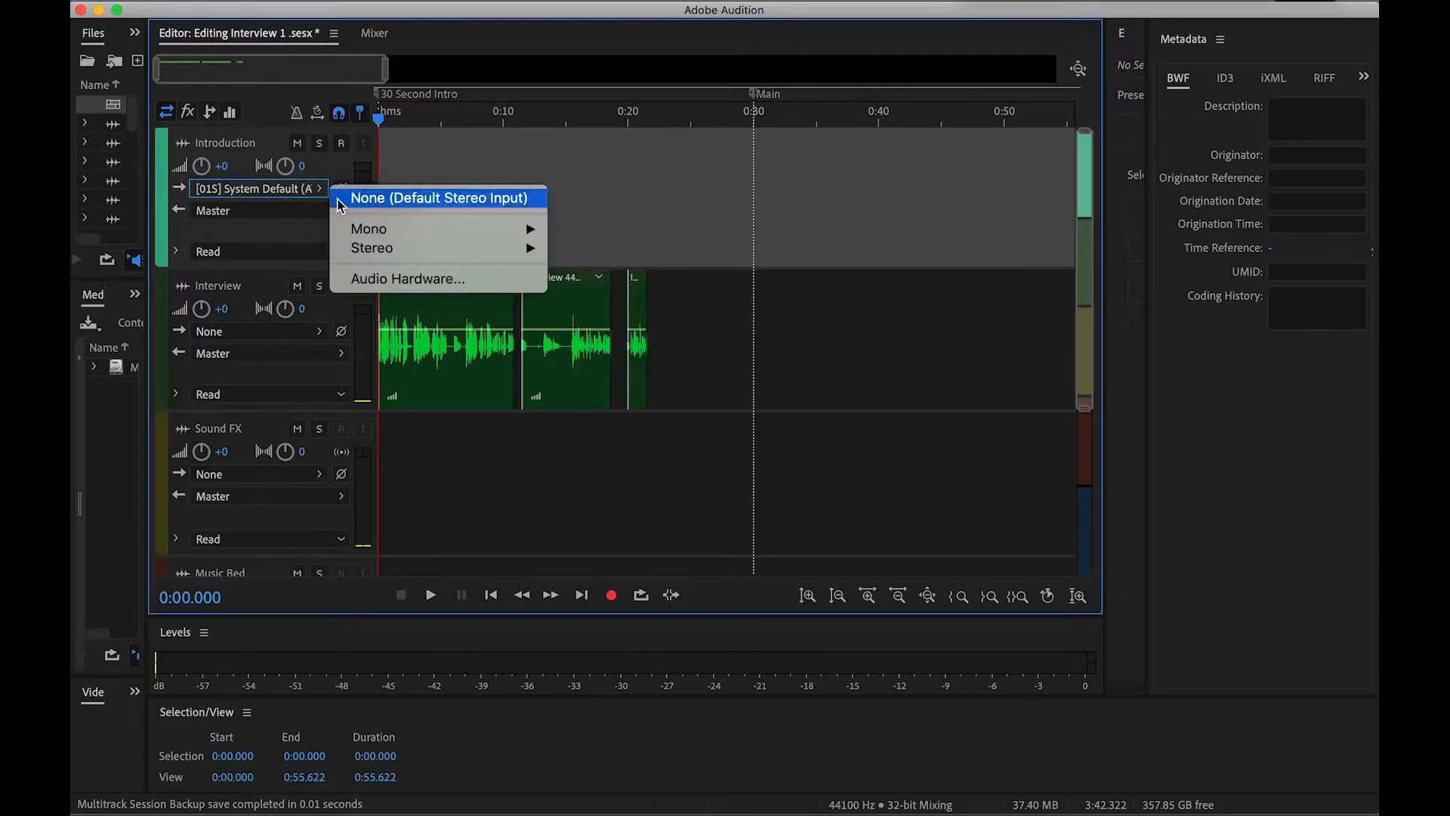
mouse_move(371, 257)
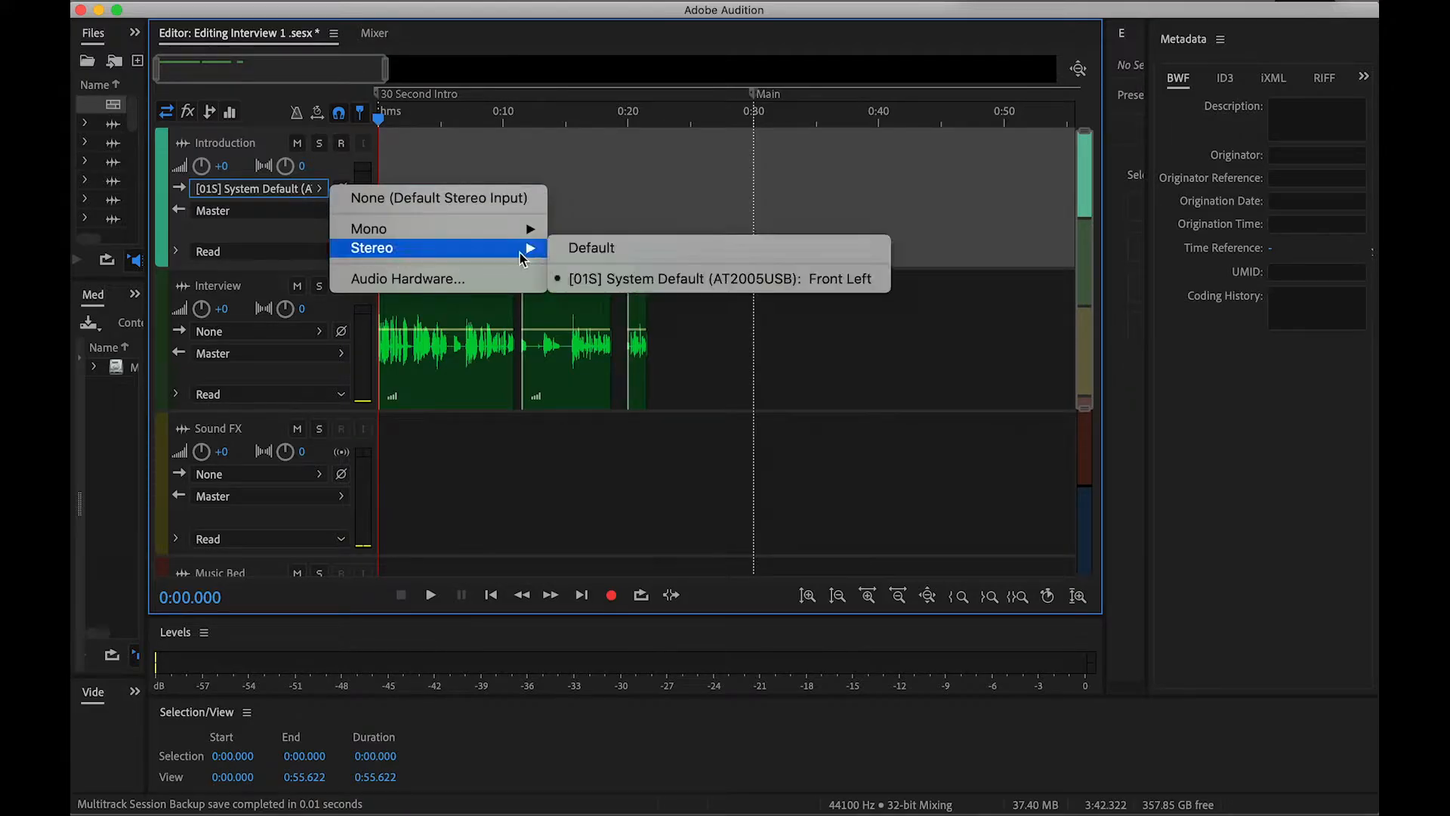
mouse_move(538, 250)
click(569, 280)
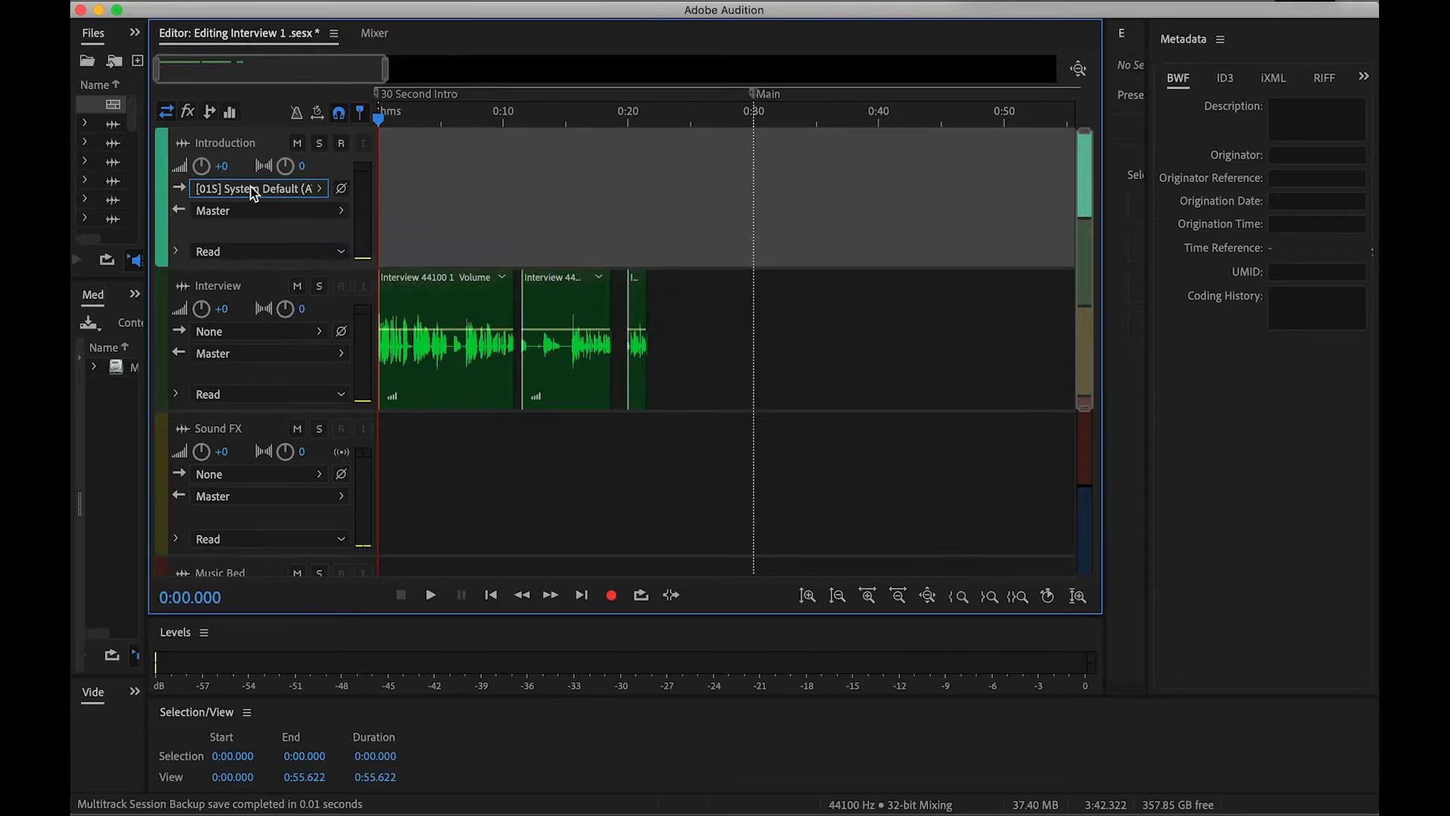
Set the Introduction track's output to Master
click(301, 214)
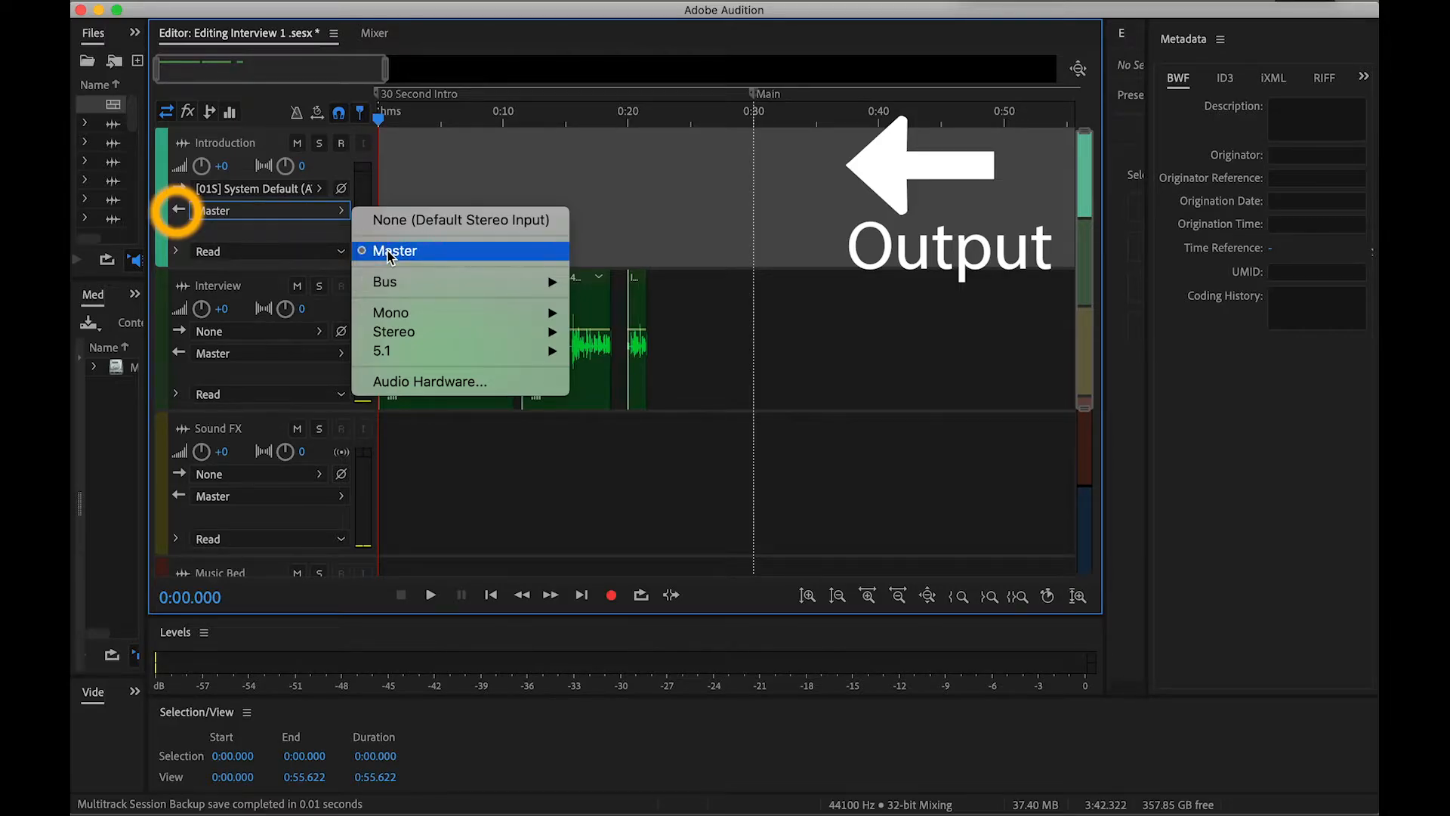
mouse_move(431, 293)
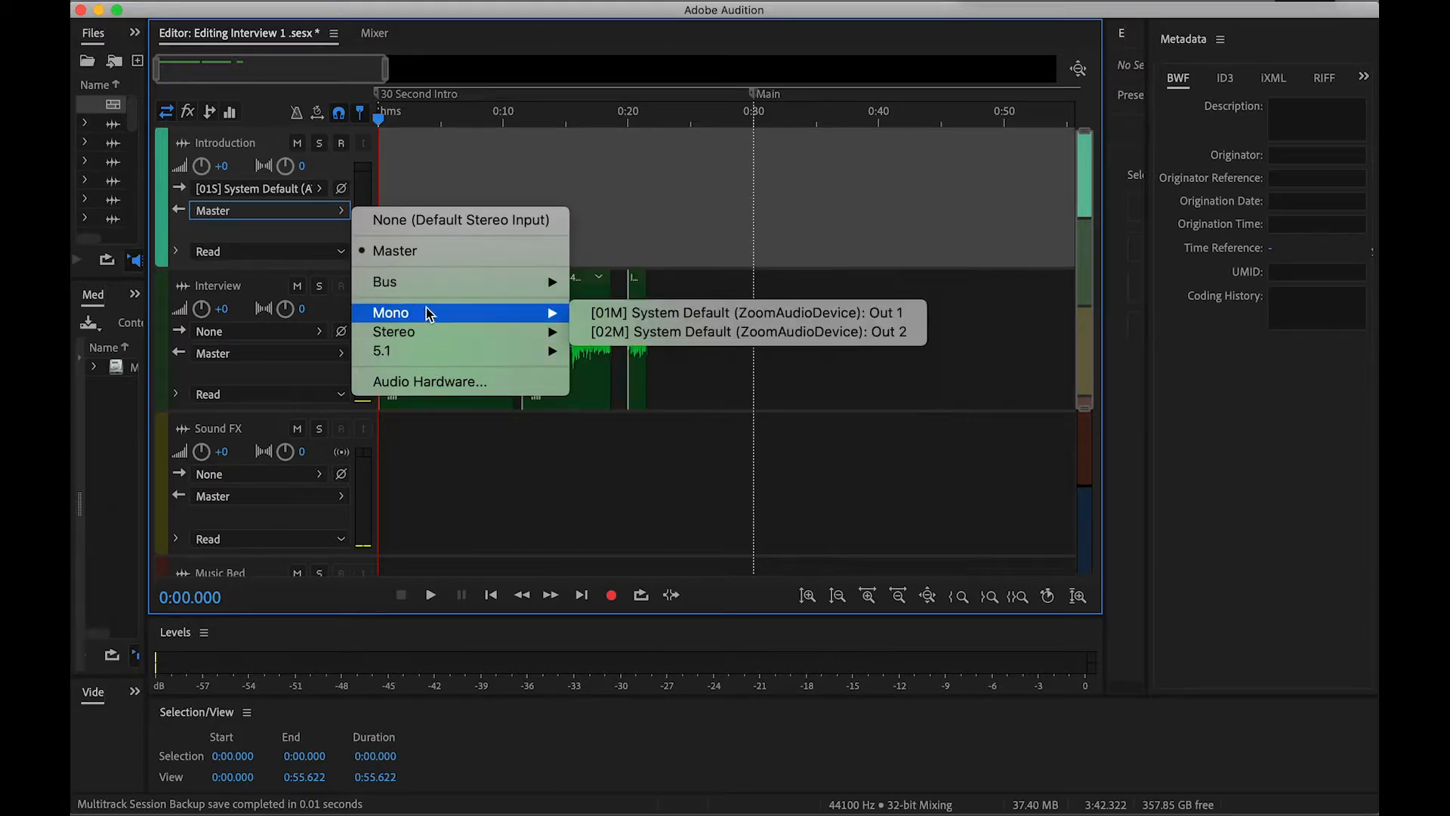
click(416, 260)
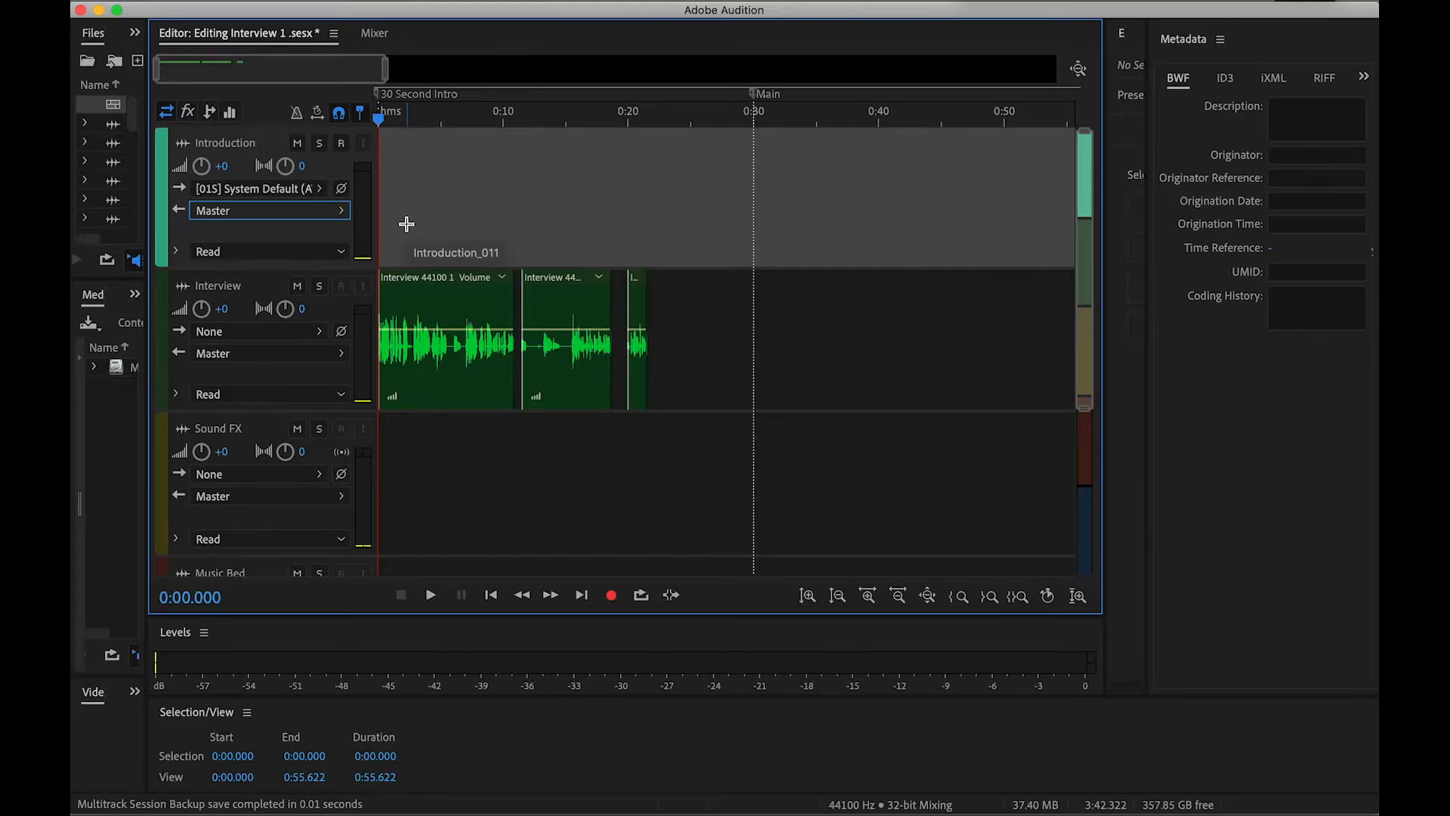
Compare short playbacks with the Interview track audible and muted, finishing with it unmuted and the playhead at 0:00
key(space)
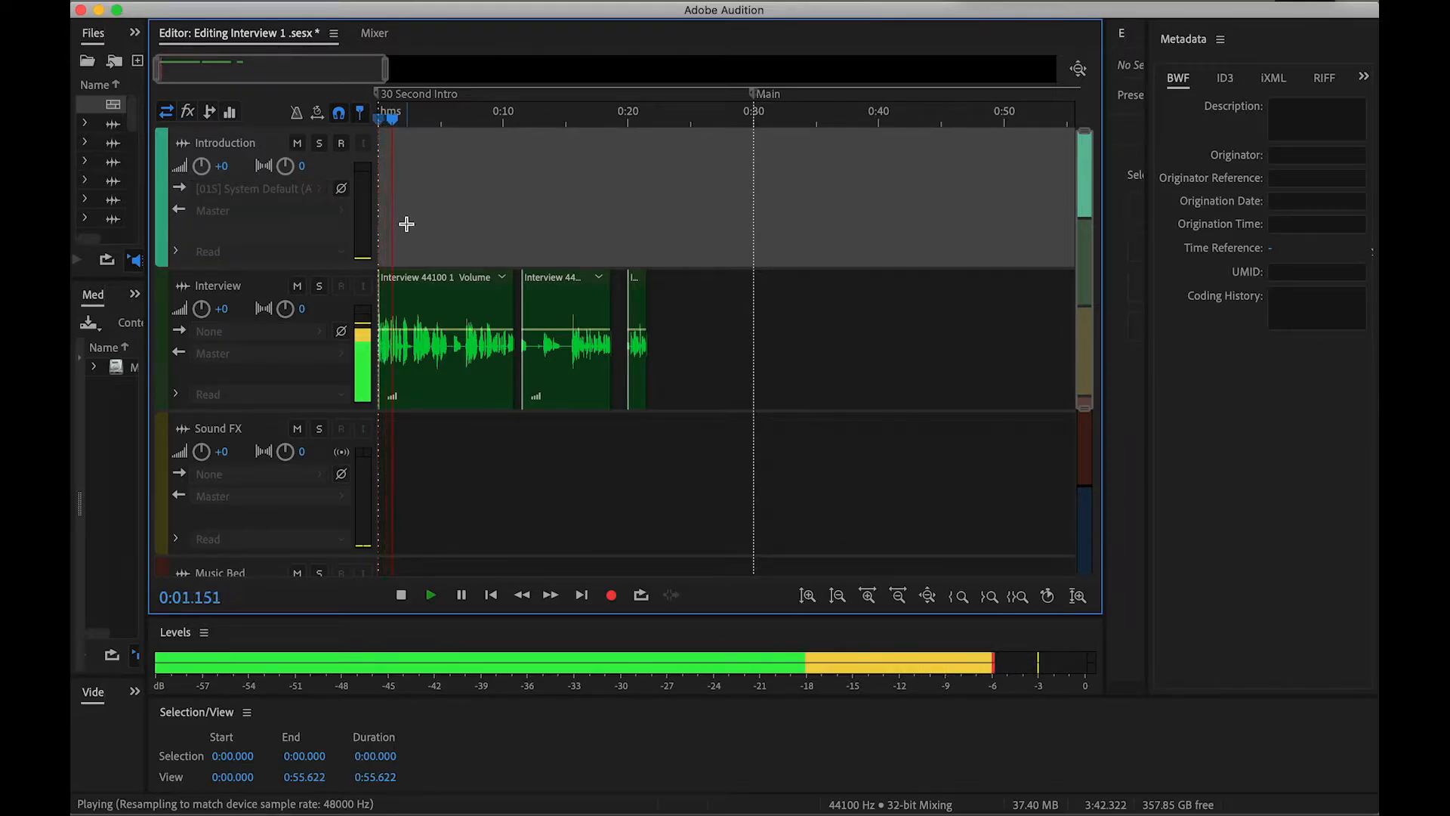
key(space)
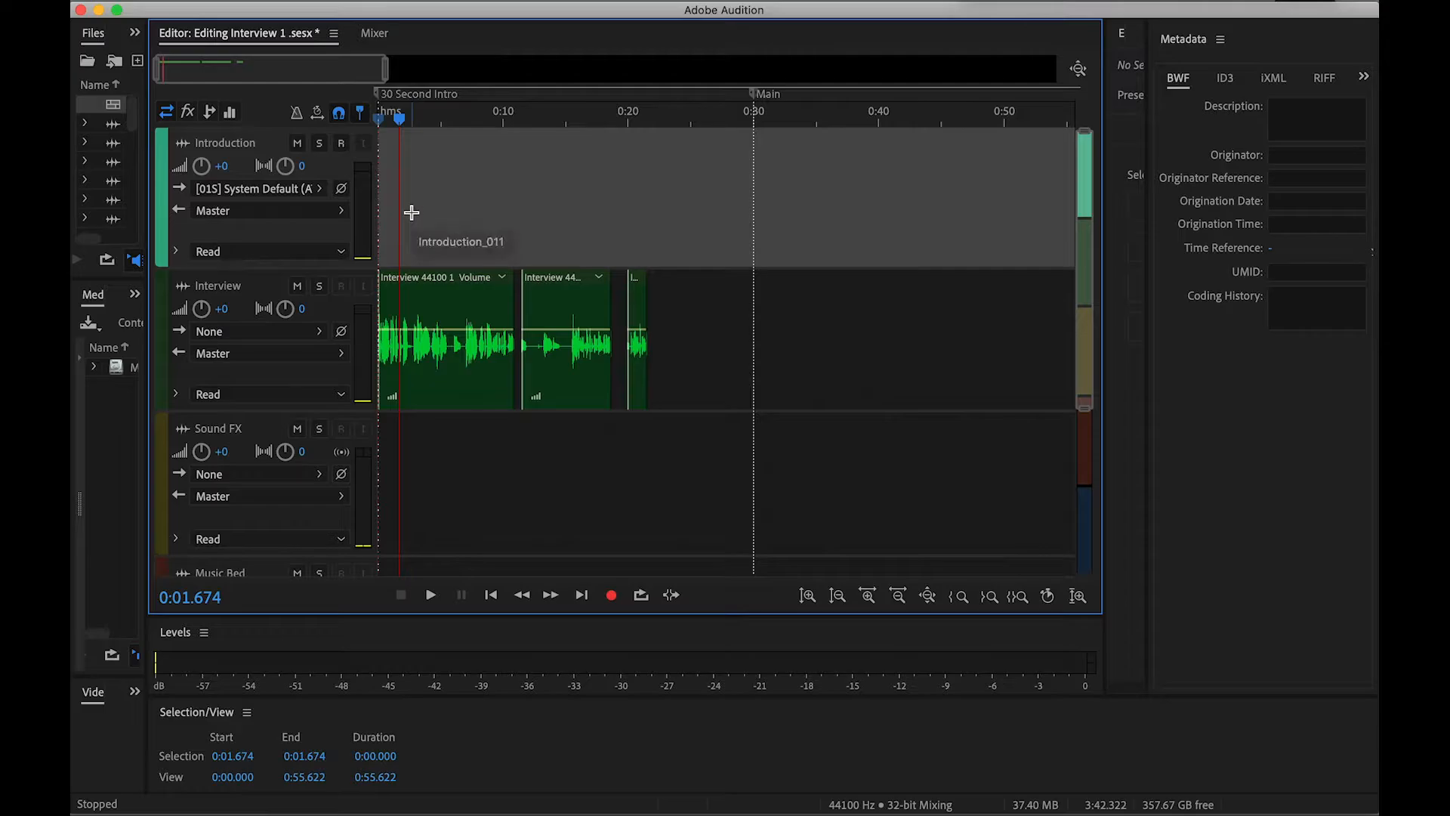
click(295, 286)
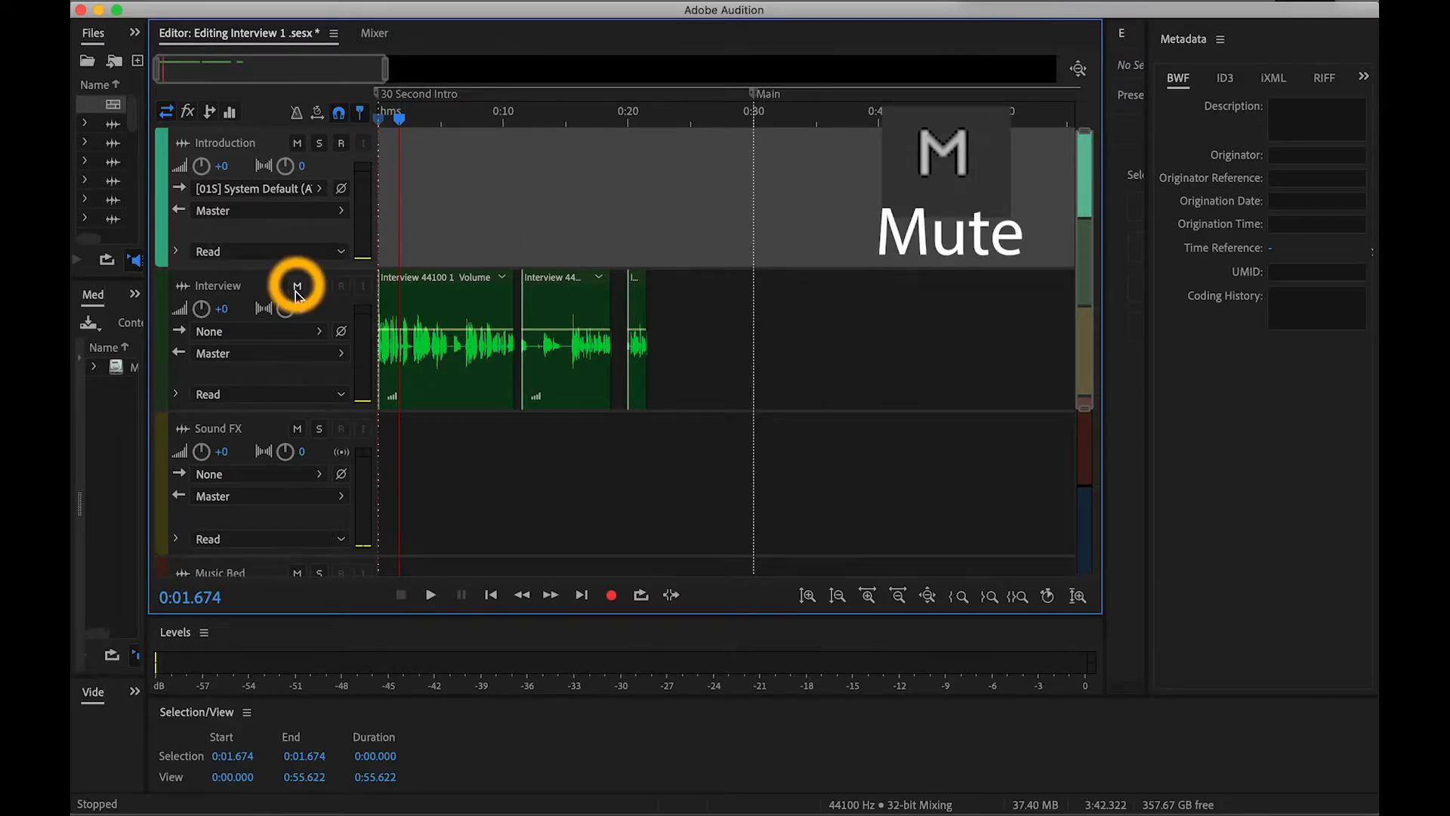
click(297, 287)
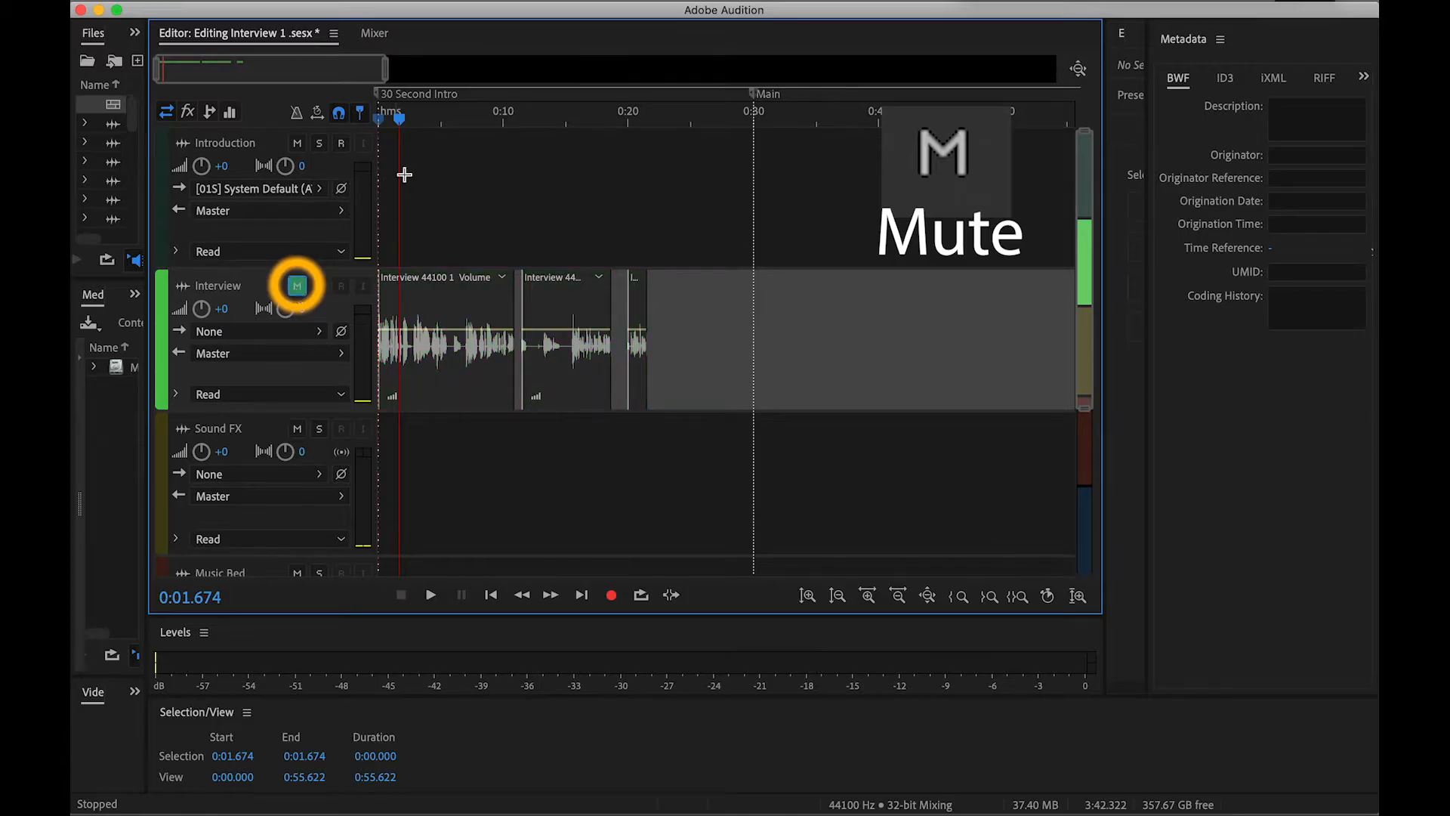
key(space)
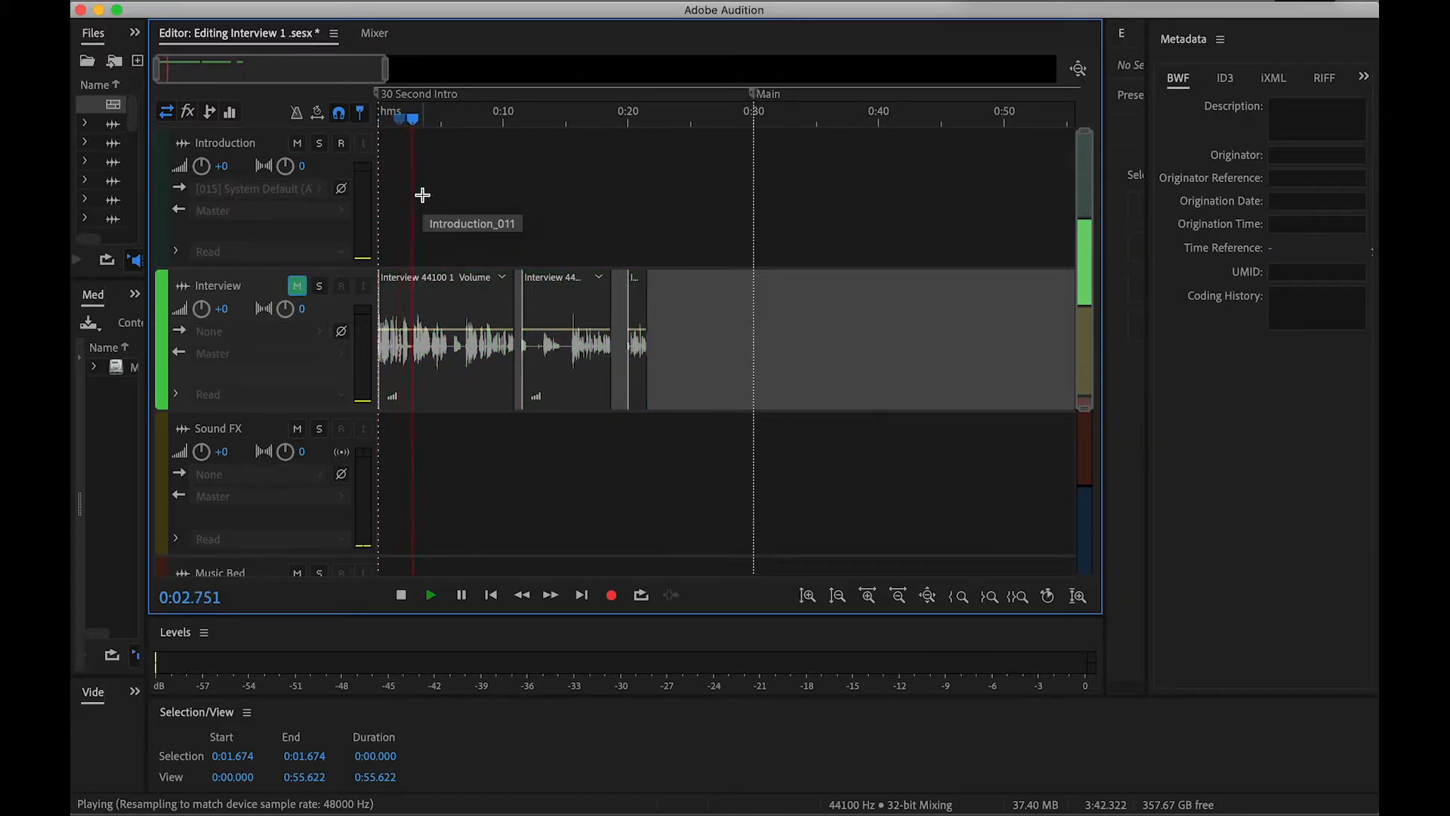
key(space)
drag(420, 125, 378, 137)
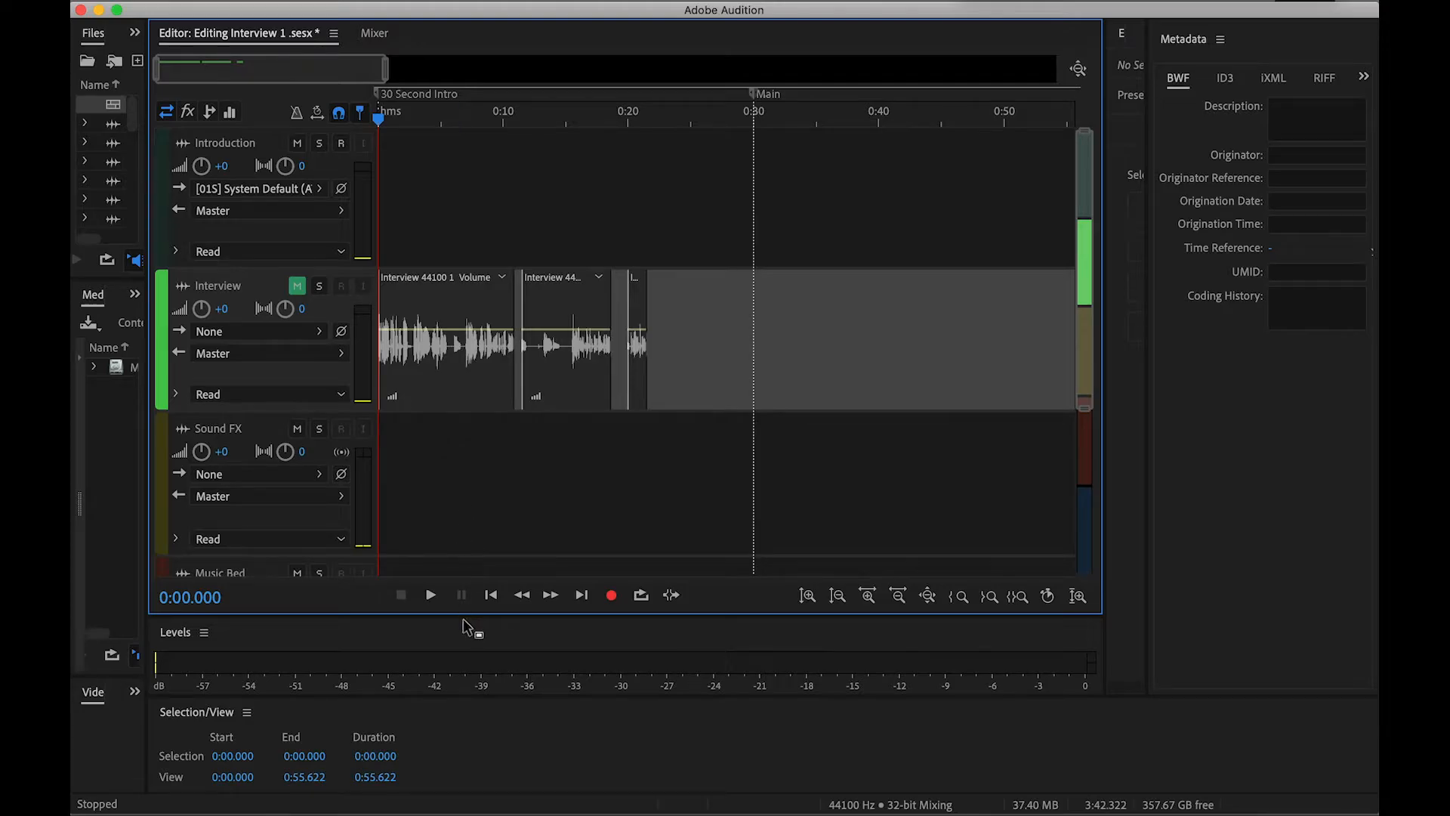
click(297, 285)
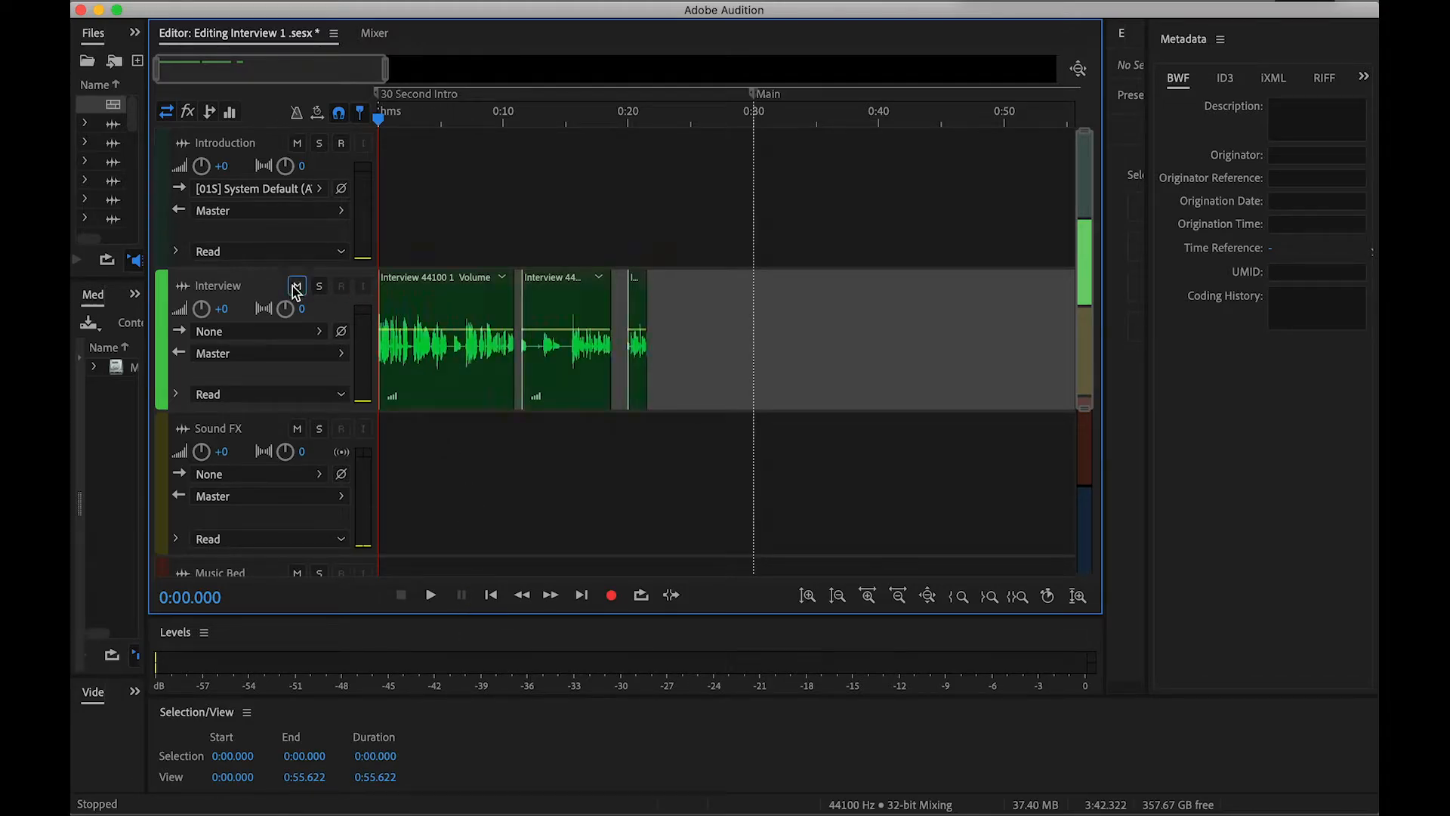
Solo the Introduction track, check it with a short playback, and return the playhead to 0:00
click(417, 165)
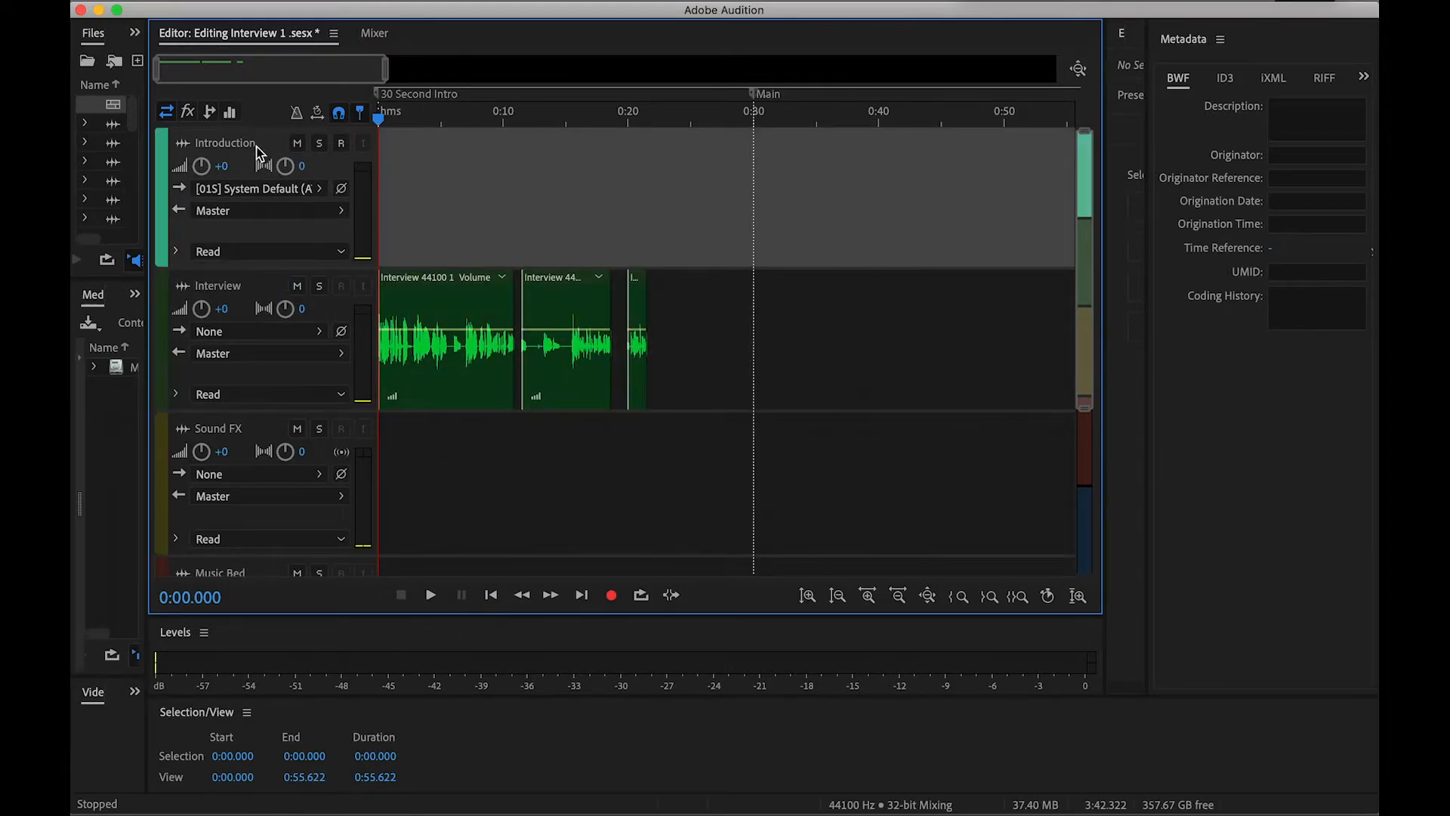
click(319, 145)
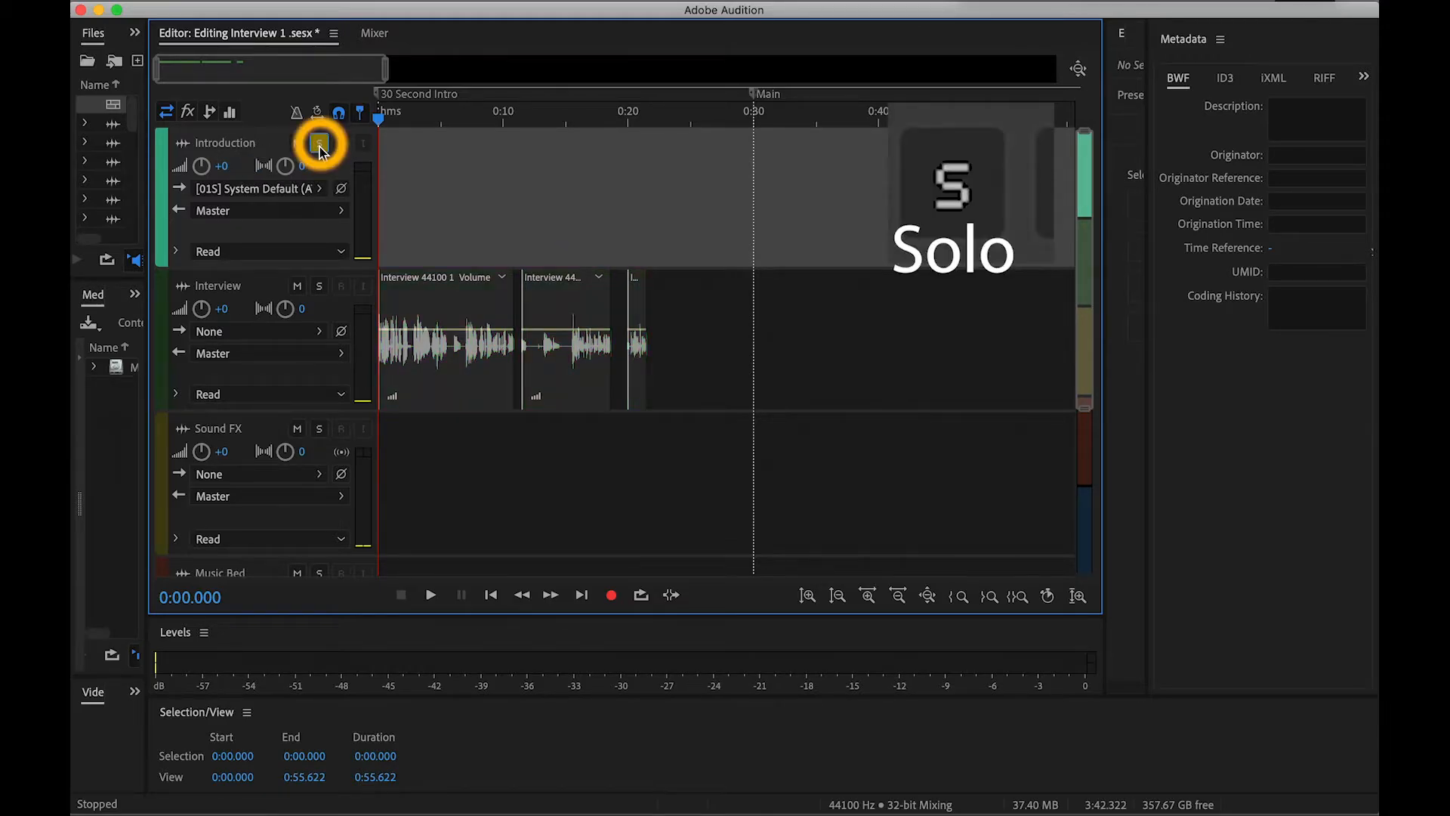
key(space)
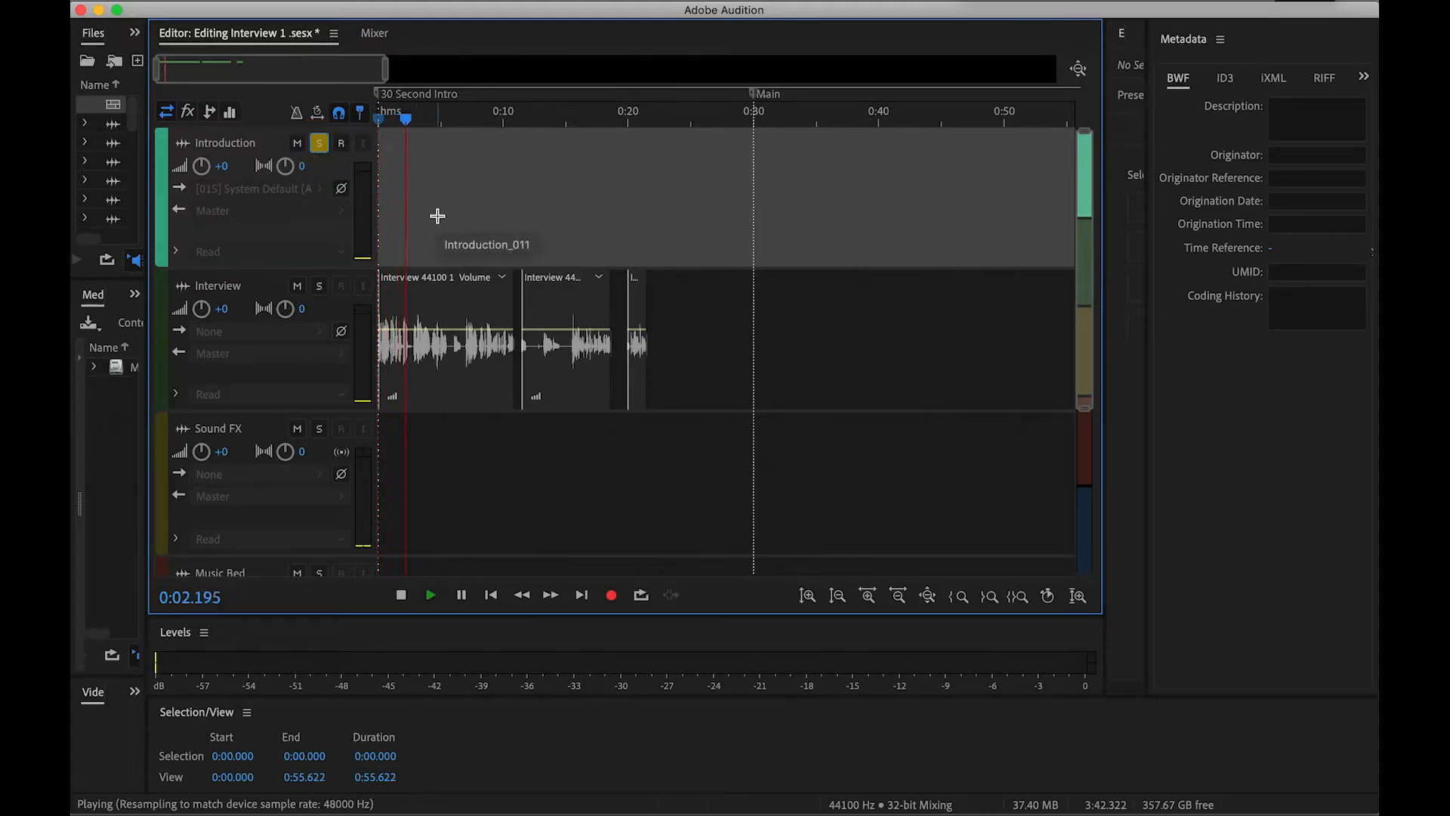
key(space)
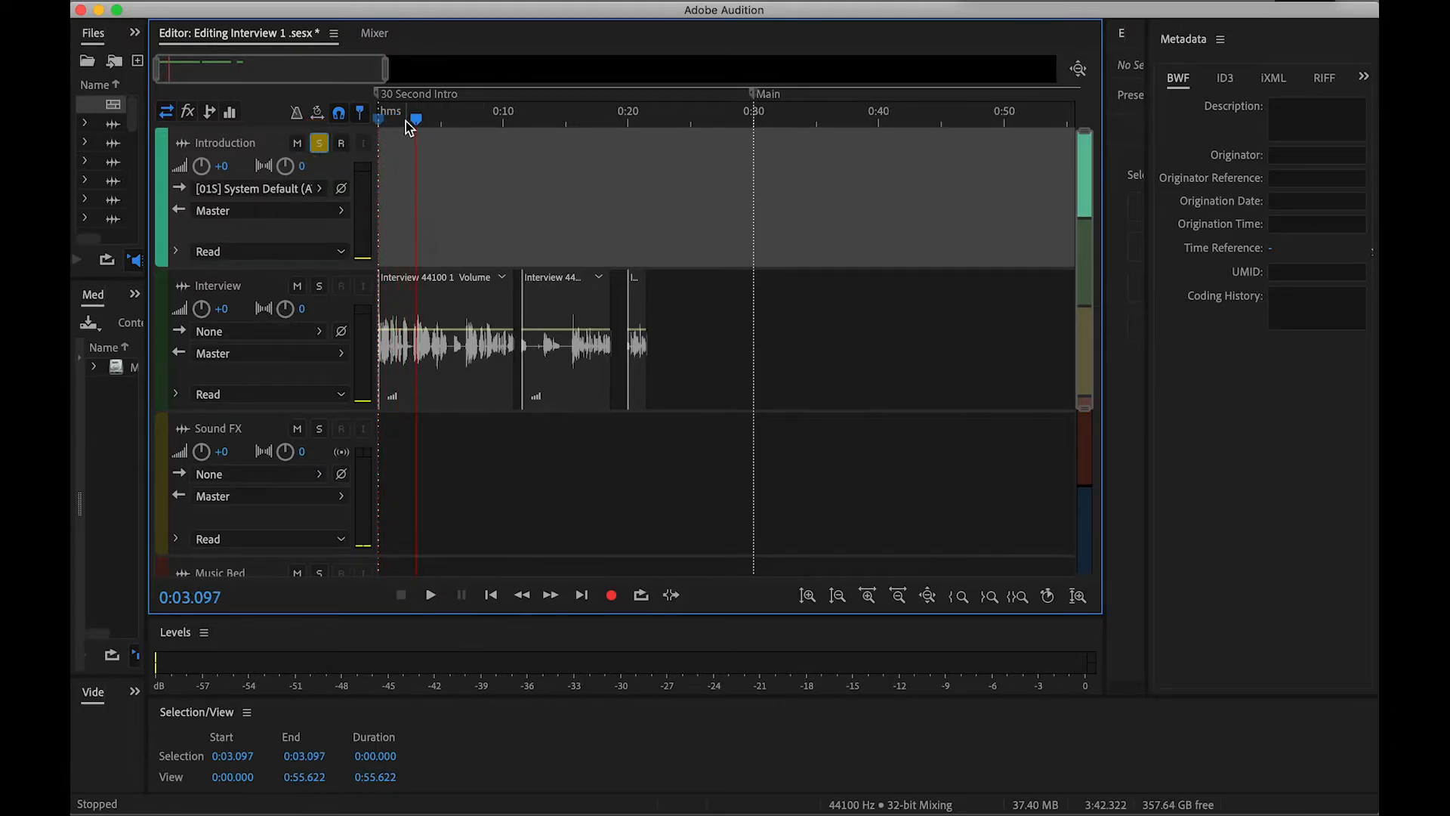
drag(417, 121, 379, 121)
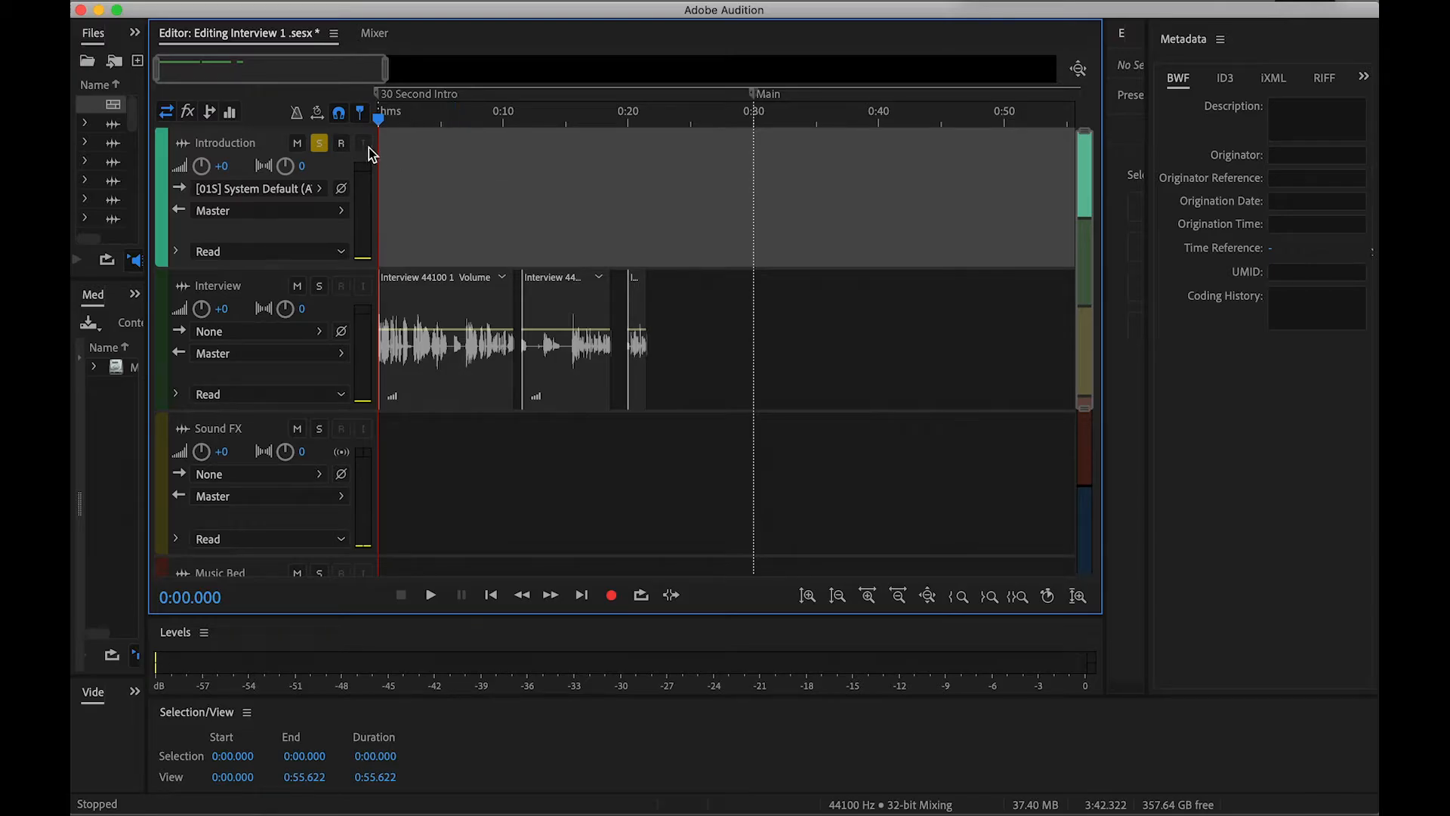
Arm the Introduction track for recording and record a clip about 8.5 seconds long from the session start
click(342, 147)
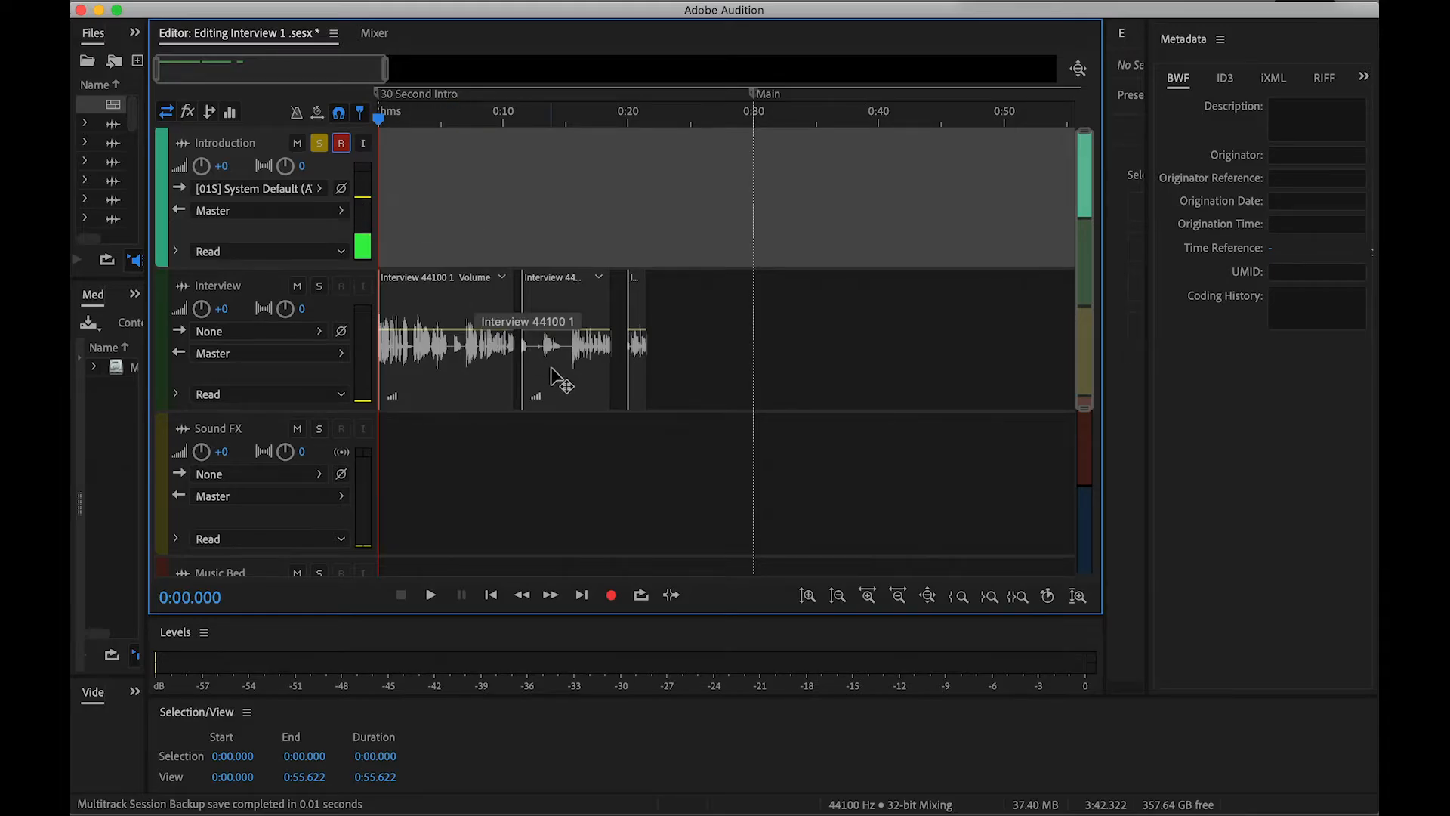
click(612, 596)
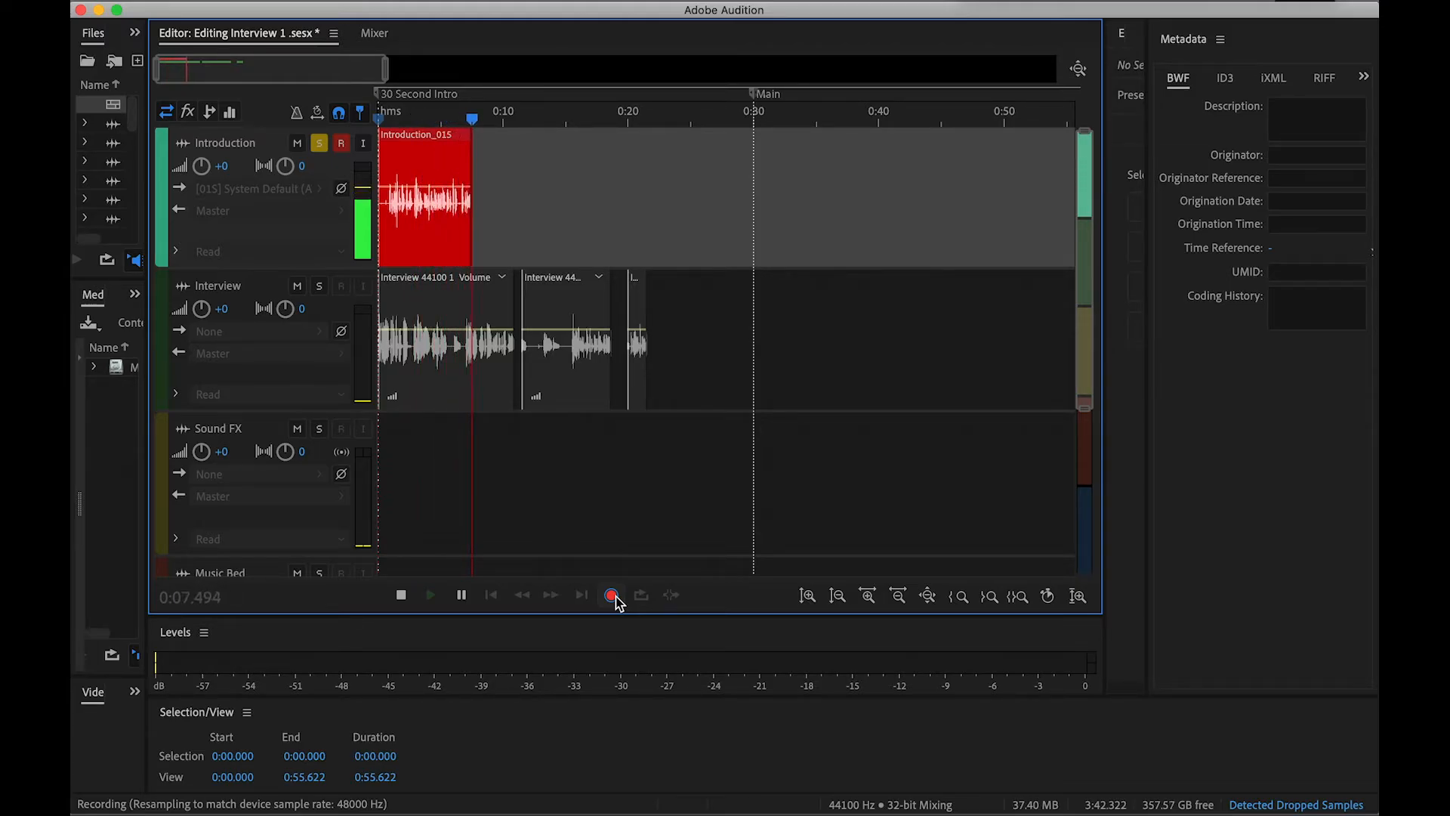
click(613, 595)
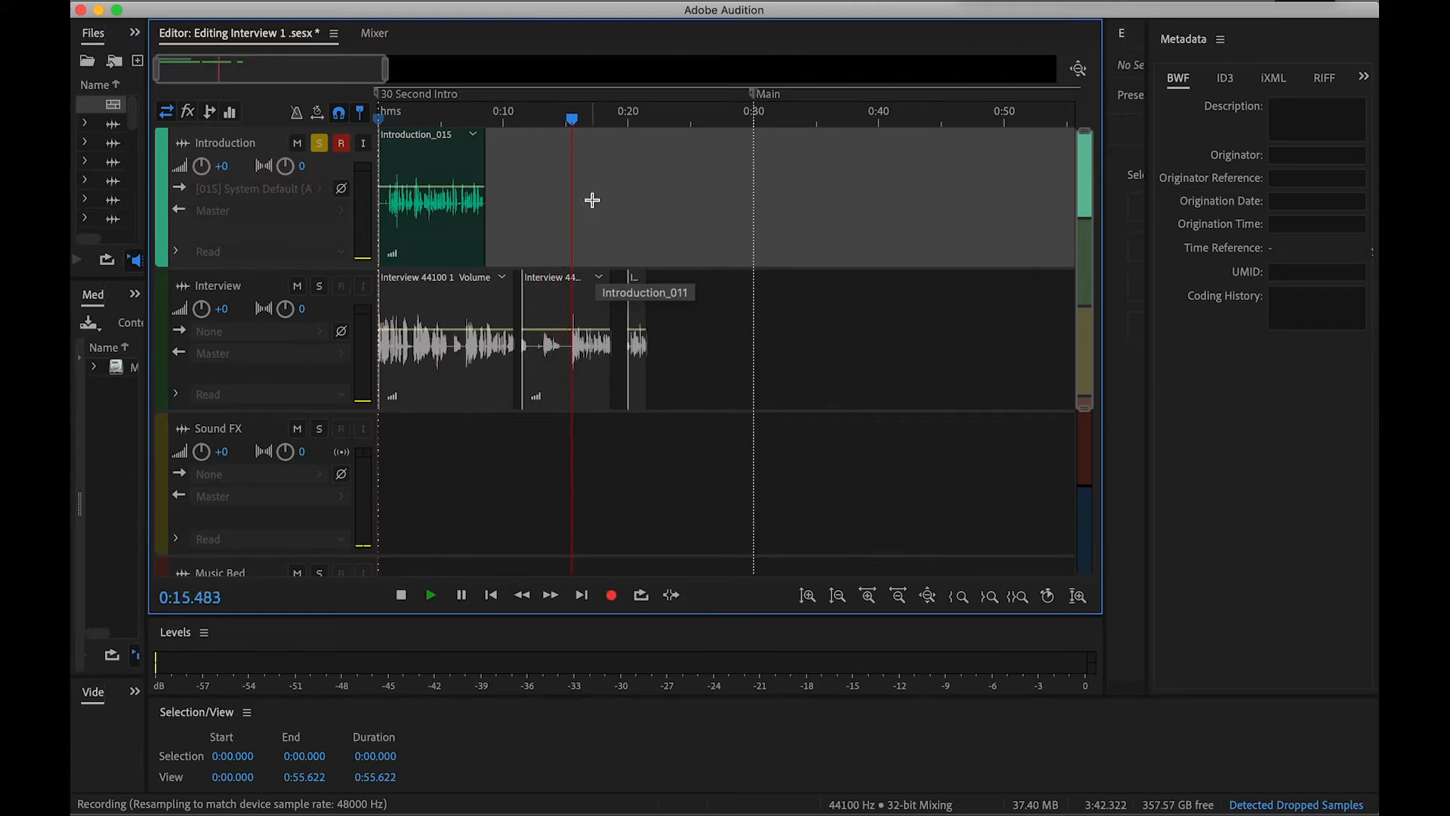
Punch in two more short Introduction clips at about 0:17 and 0:22 during playback, and stop the transport
click(612, 596)
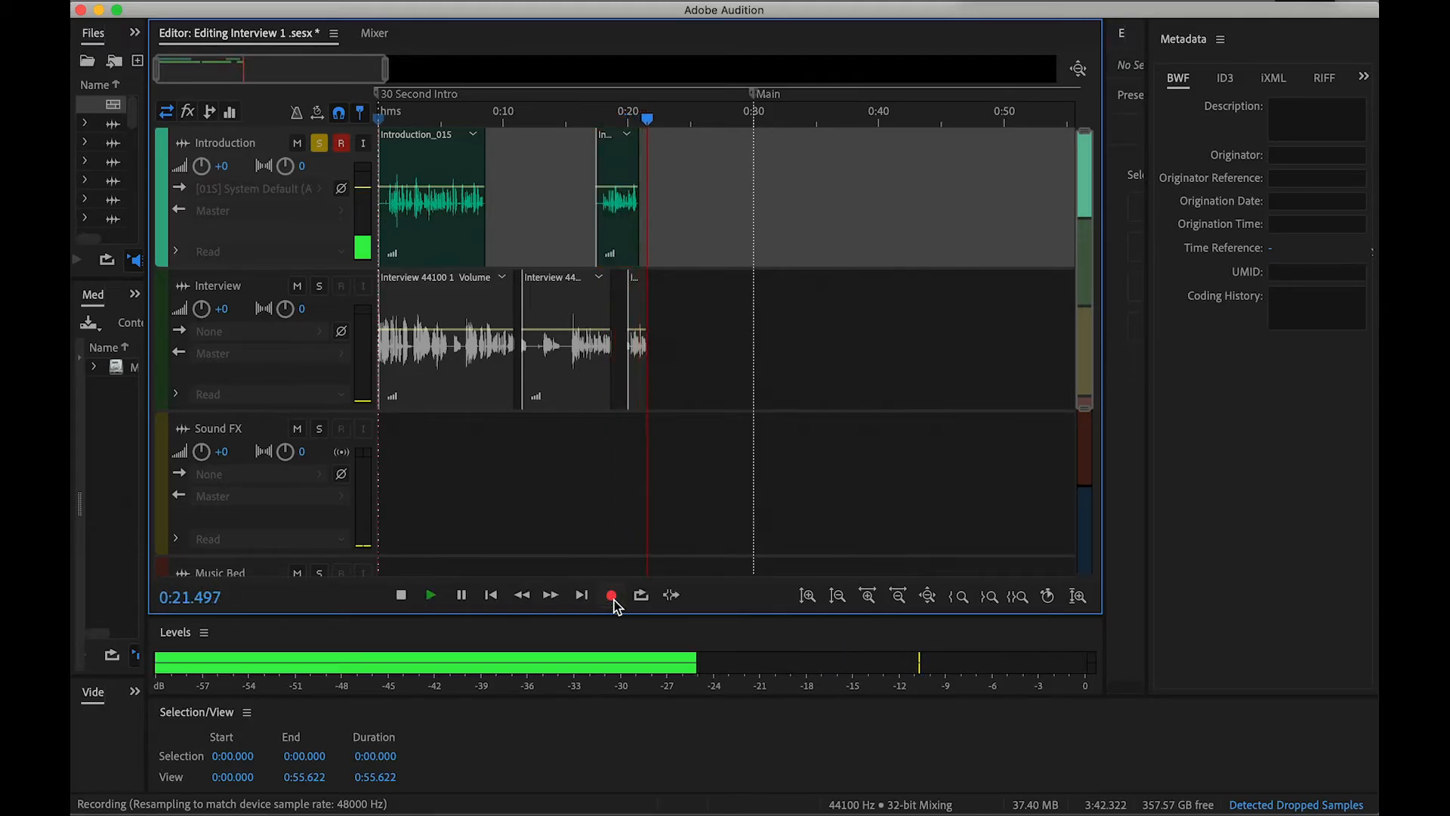
click(612, 596)
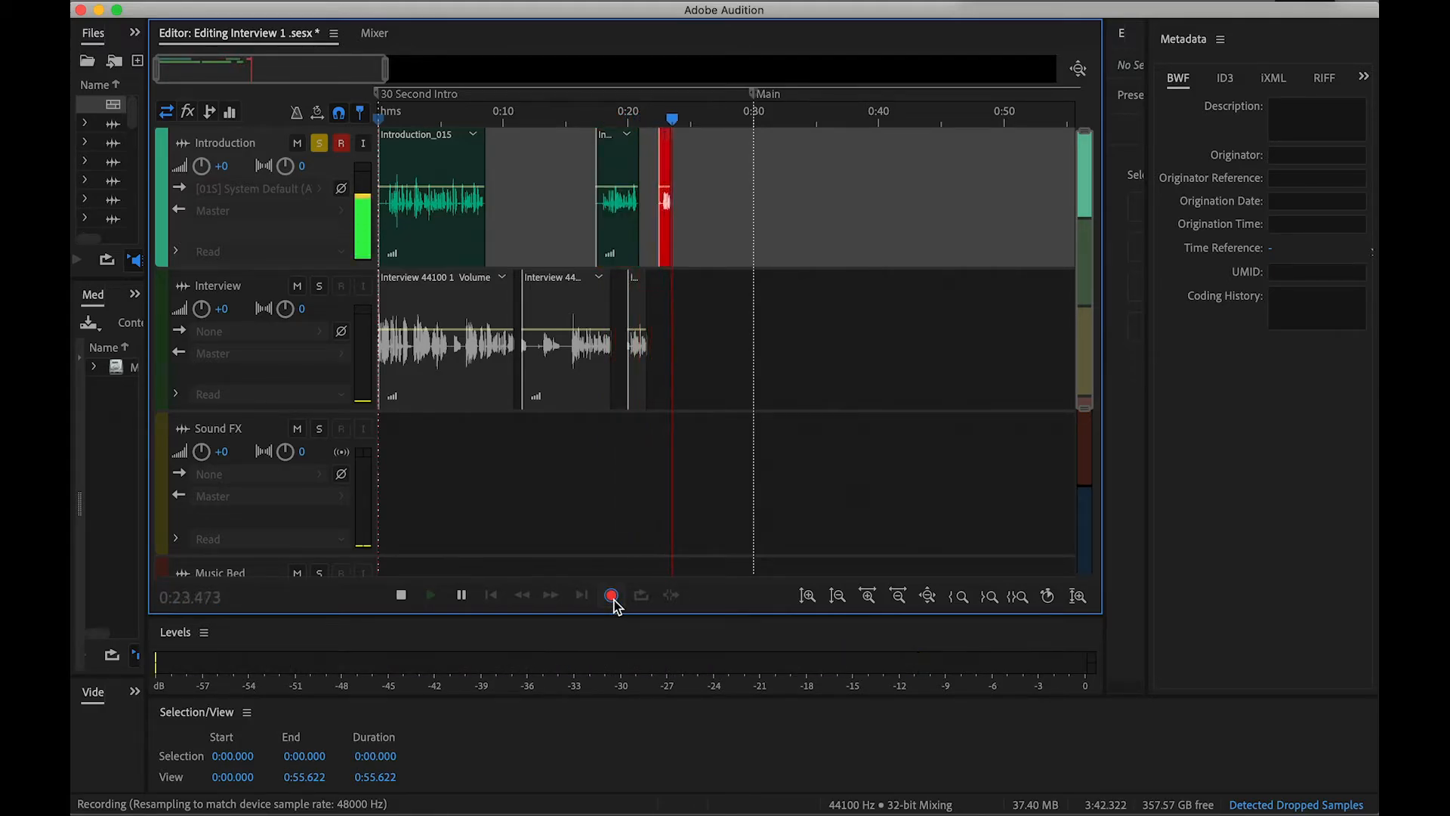
click(612, 596)
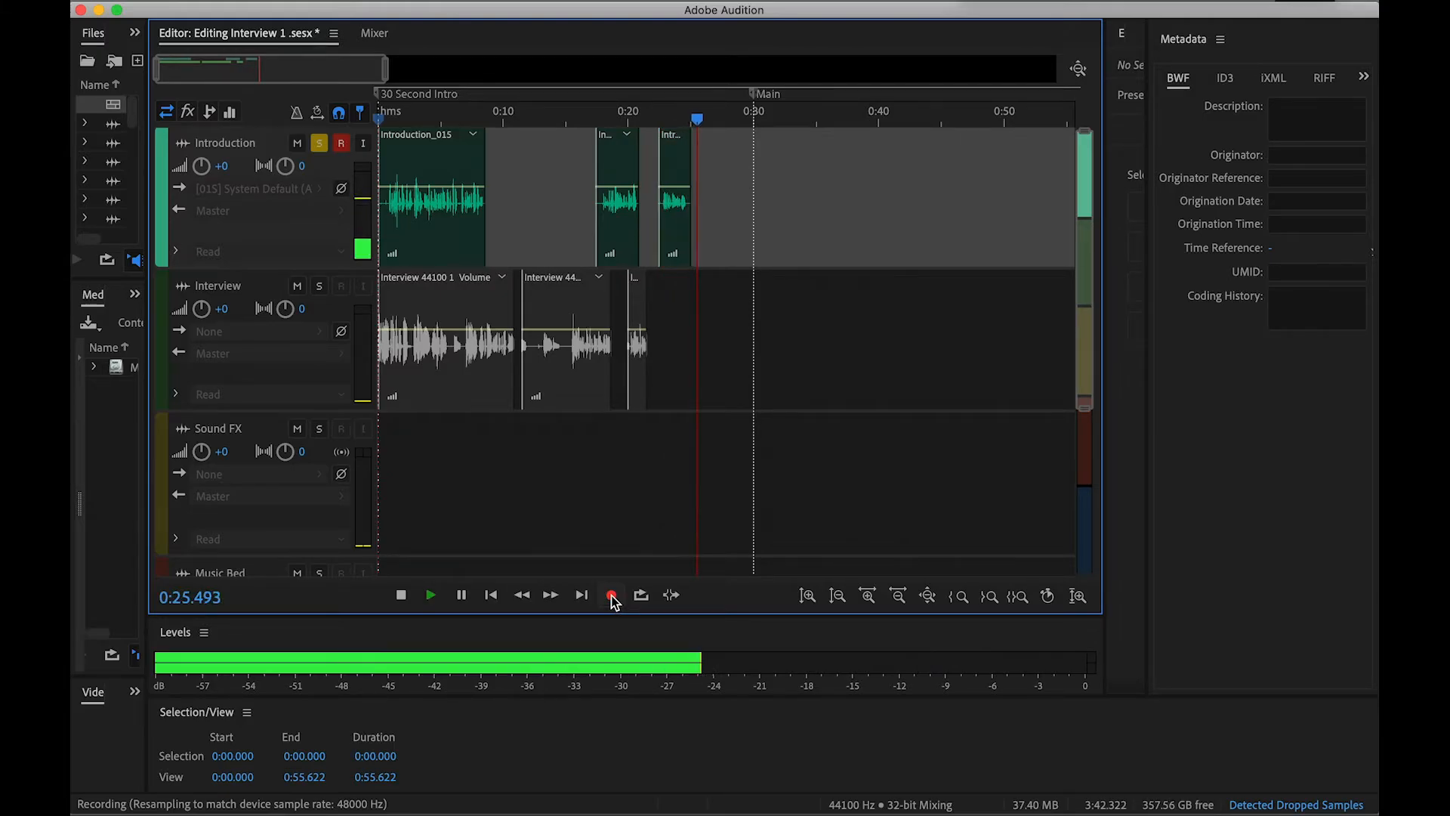
key(space)
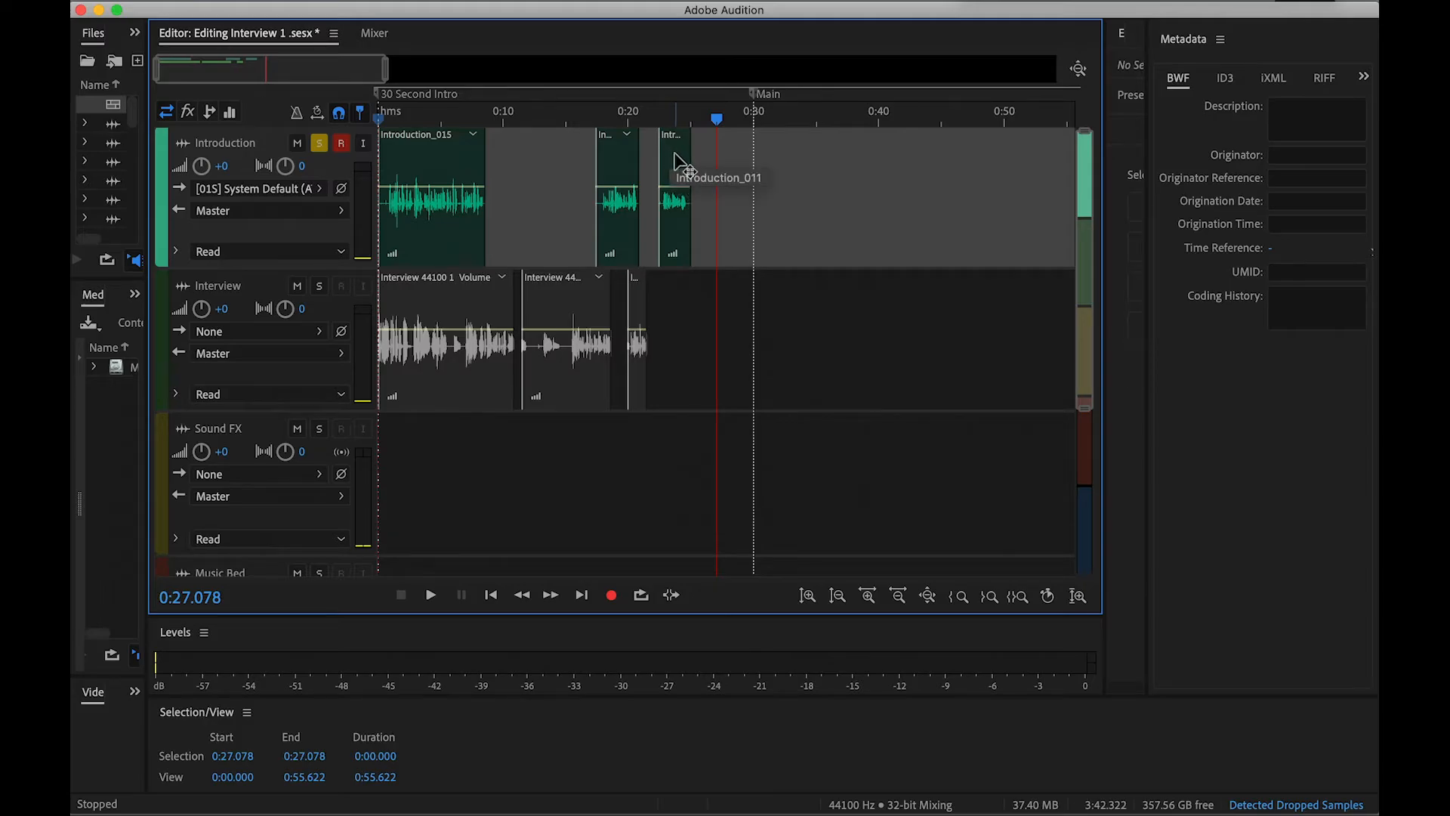
Delete the two short punched-in clips from the Introduction track, keeping the first recording
click(681, 164)
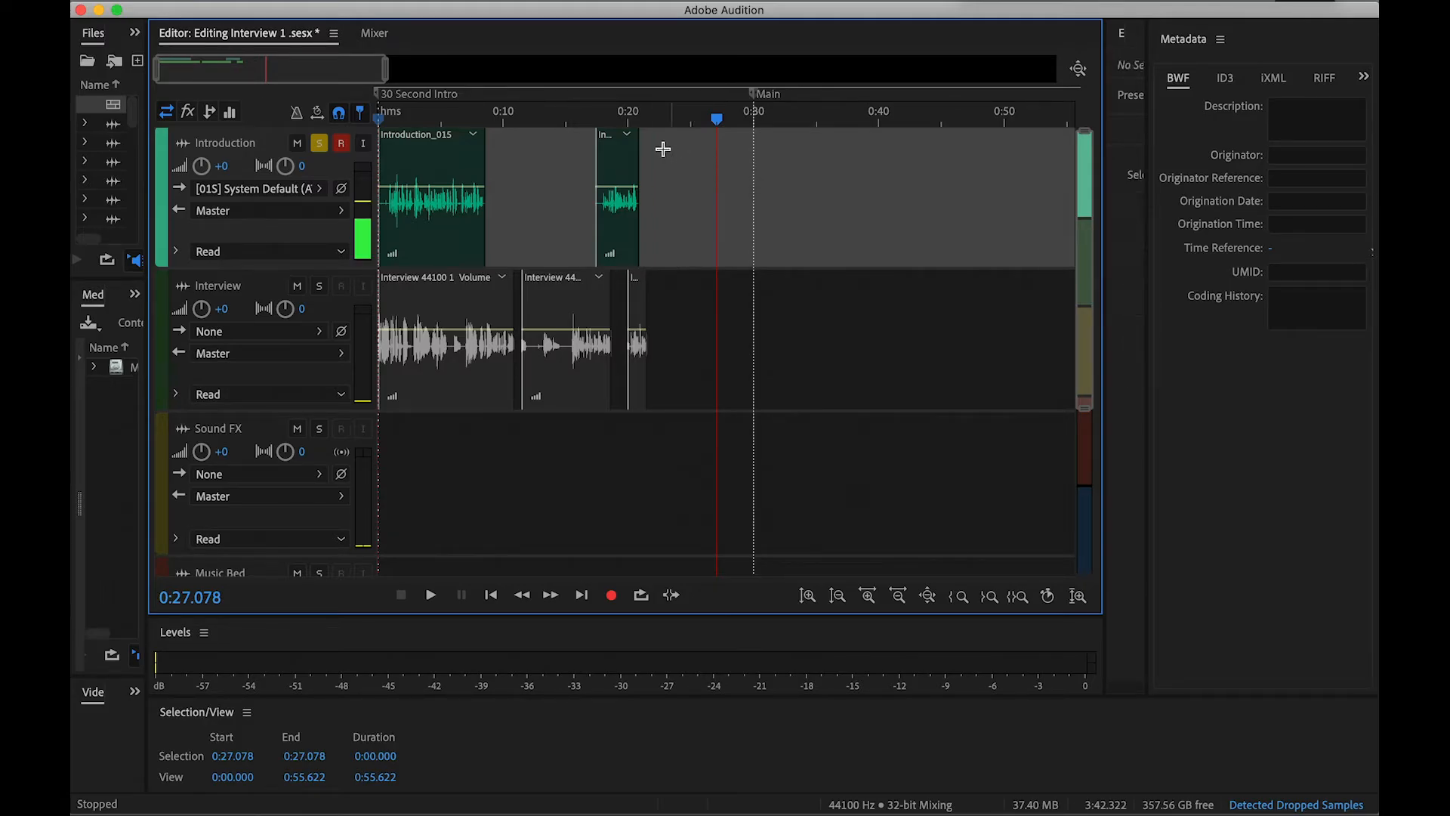
click(629, 160)
key(Delete)
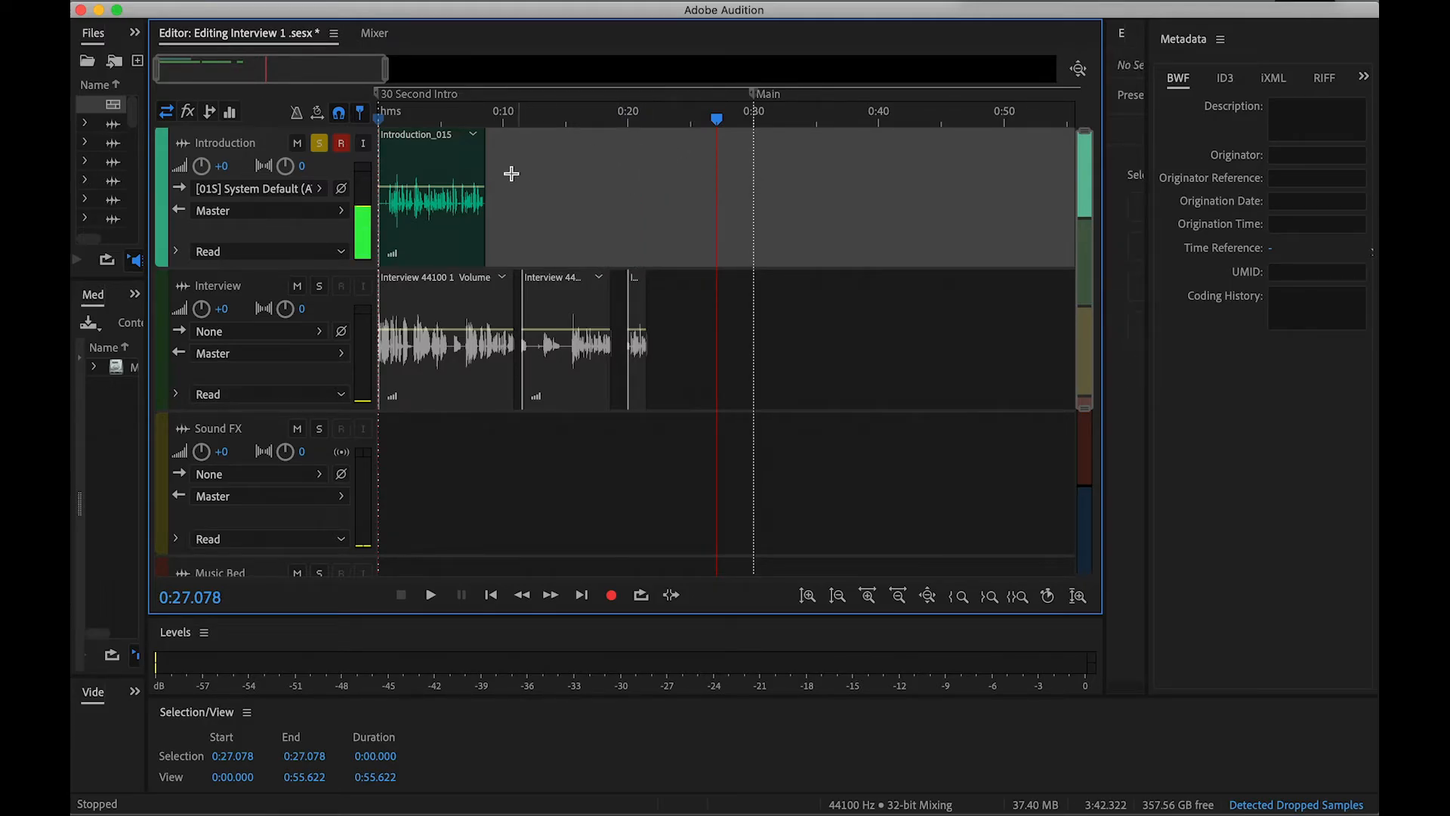
Record a short clip on the Introduction track starting at about 0:18.6, and punch out while playback continues
drag(483, 170, 483, 170)
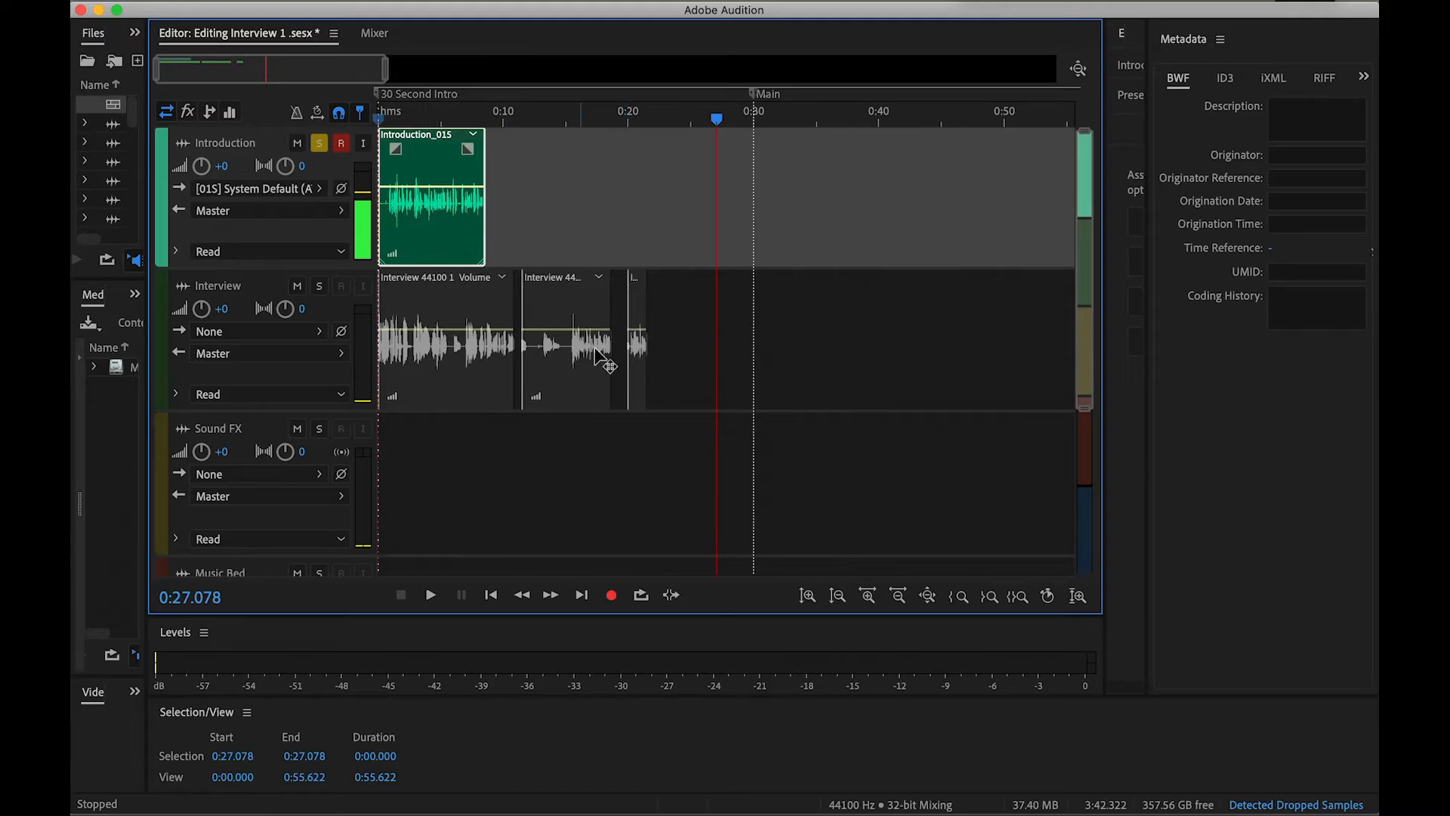
drag(719, 127, 616, 165)
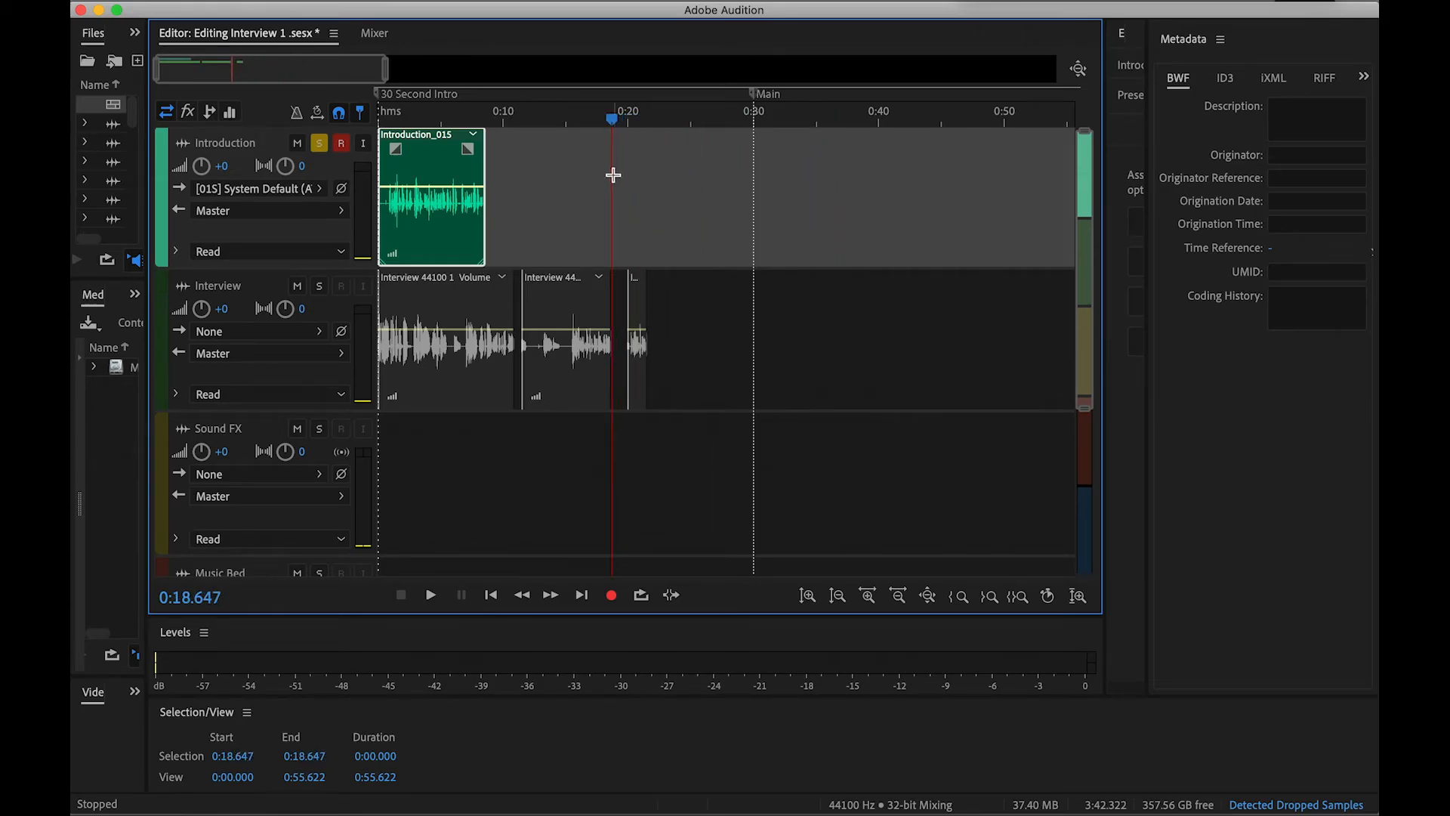
click(613, 602)
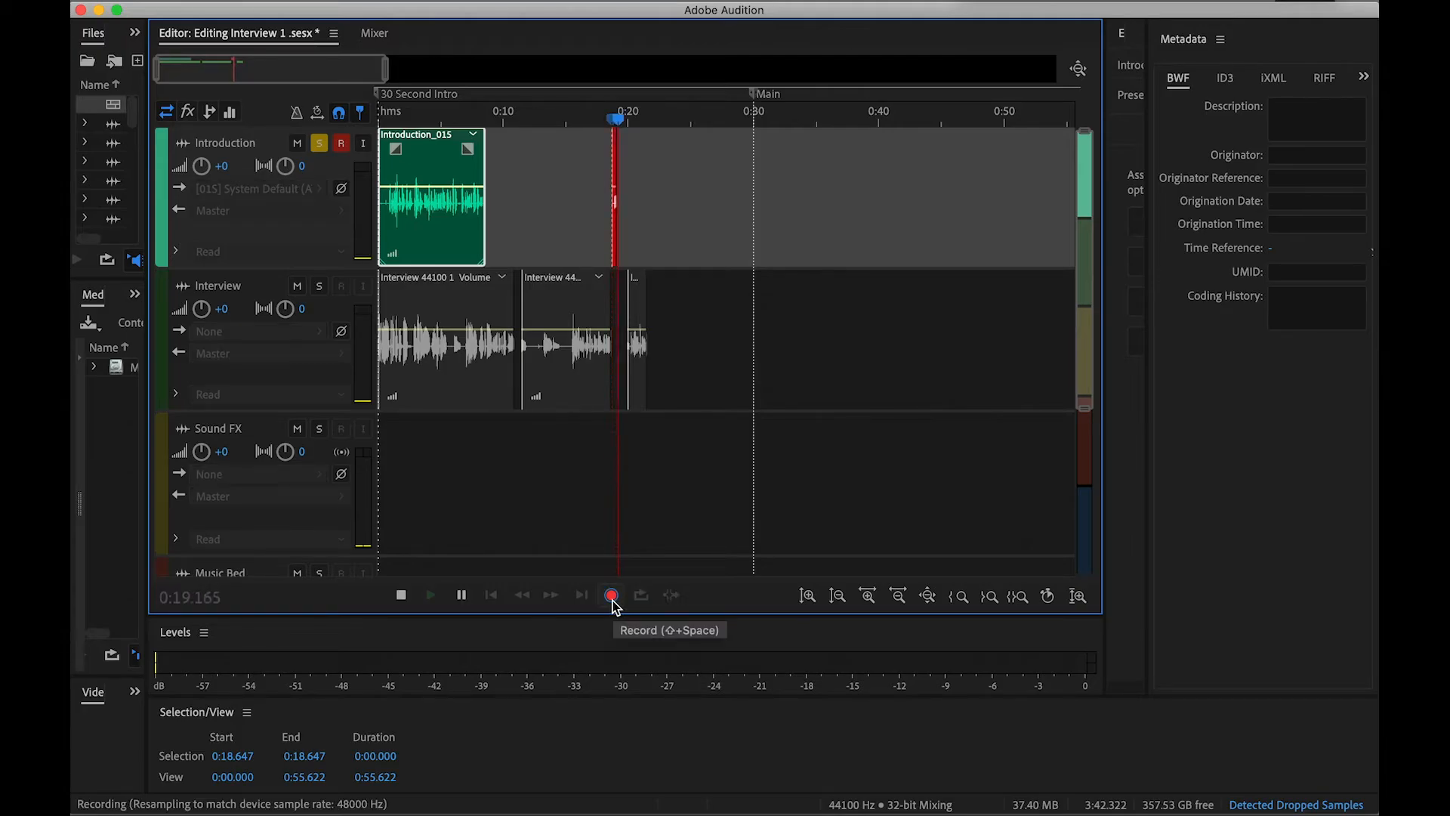
click(613, 598)
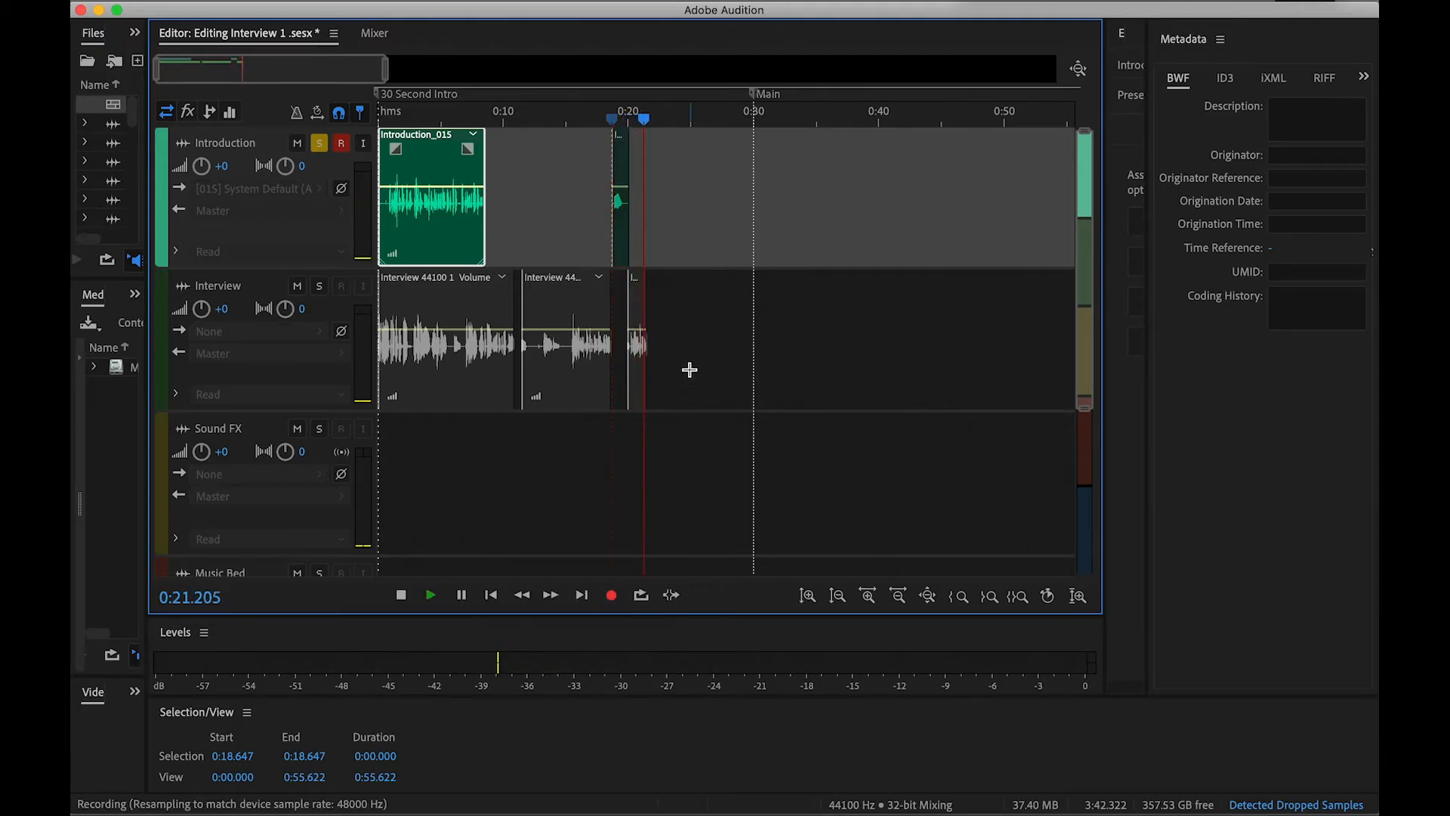
Play briefly from about 0:16.9, stop the transport, and delete the short clip just recorded on the Introduction track
drag(661, 123, 589, 120)
key(space)
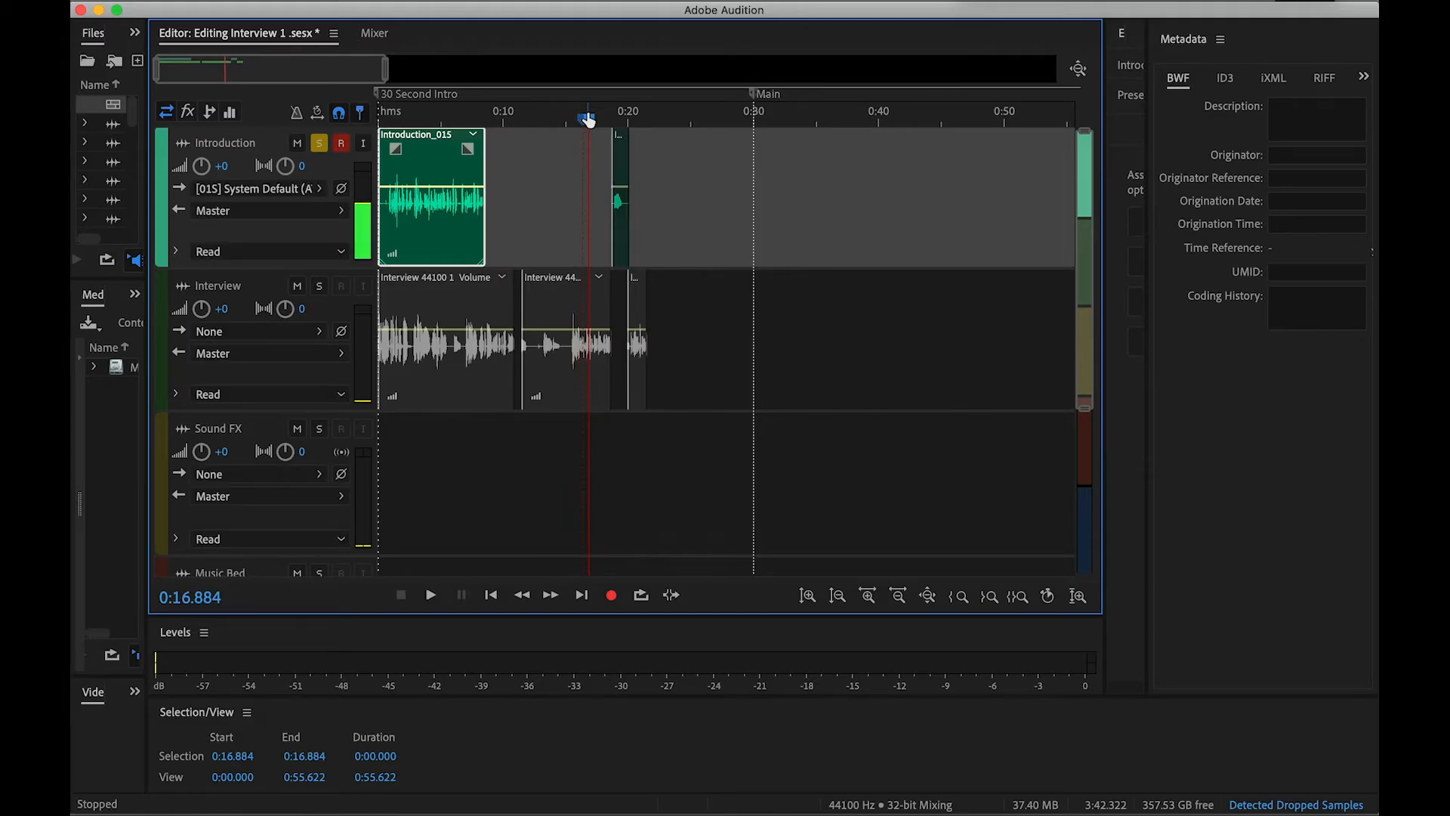
key(space)
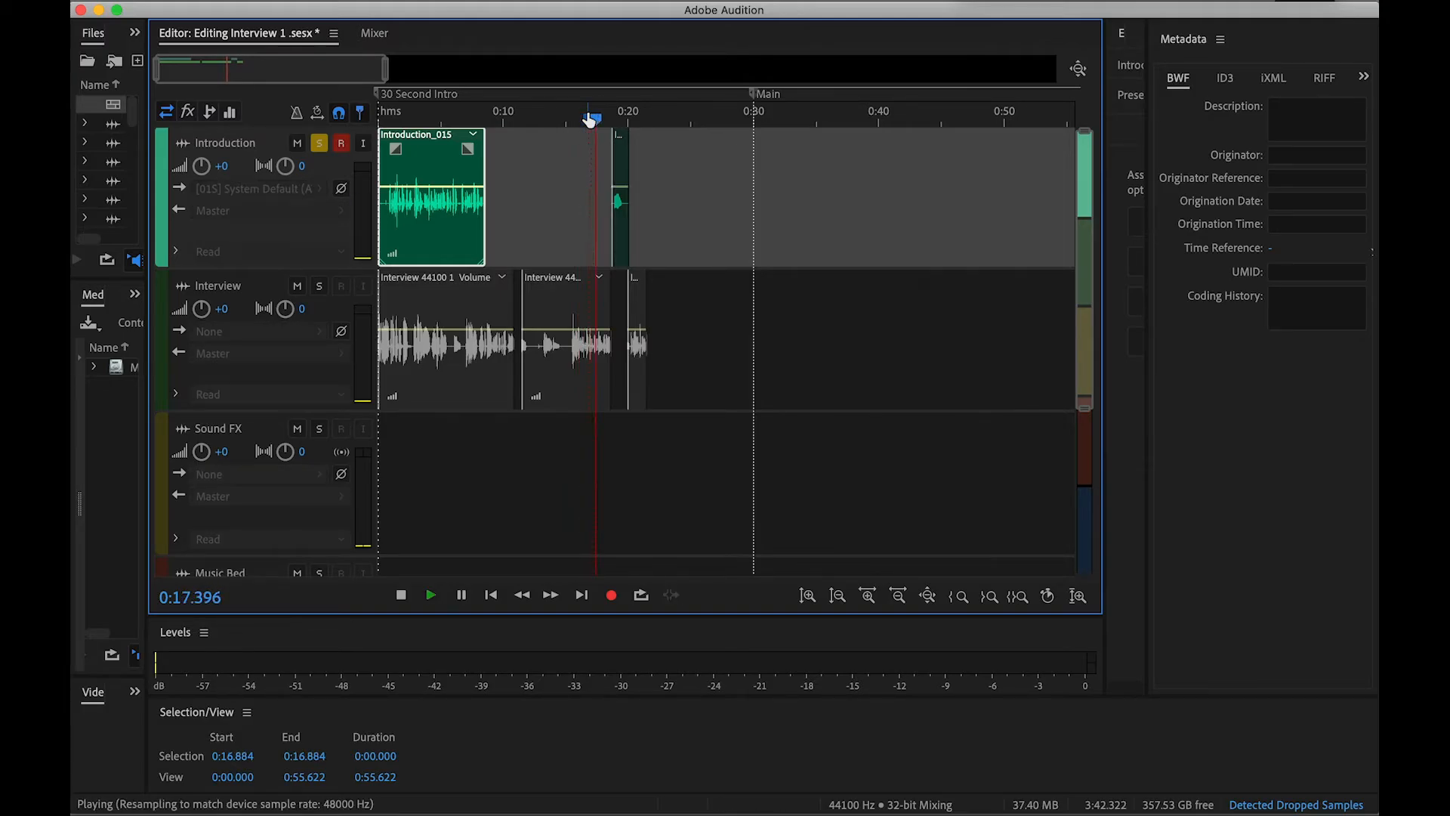
key(space)
click(618, 133)
key(Delete)
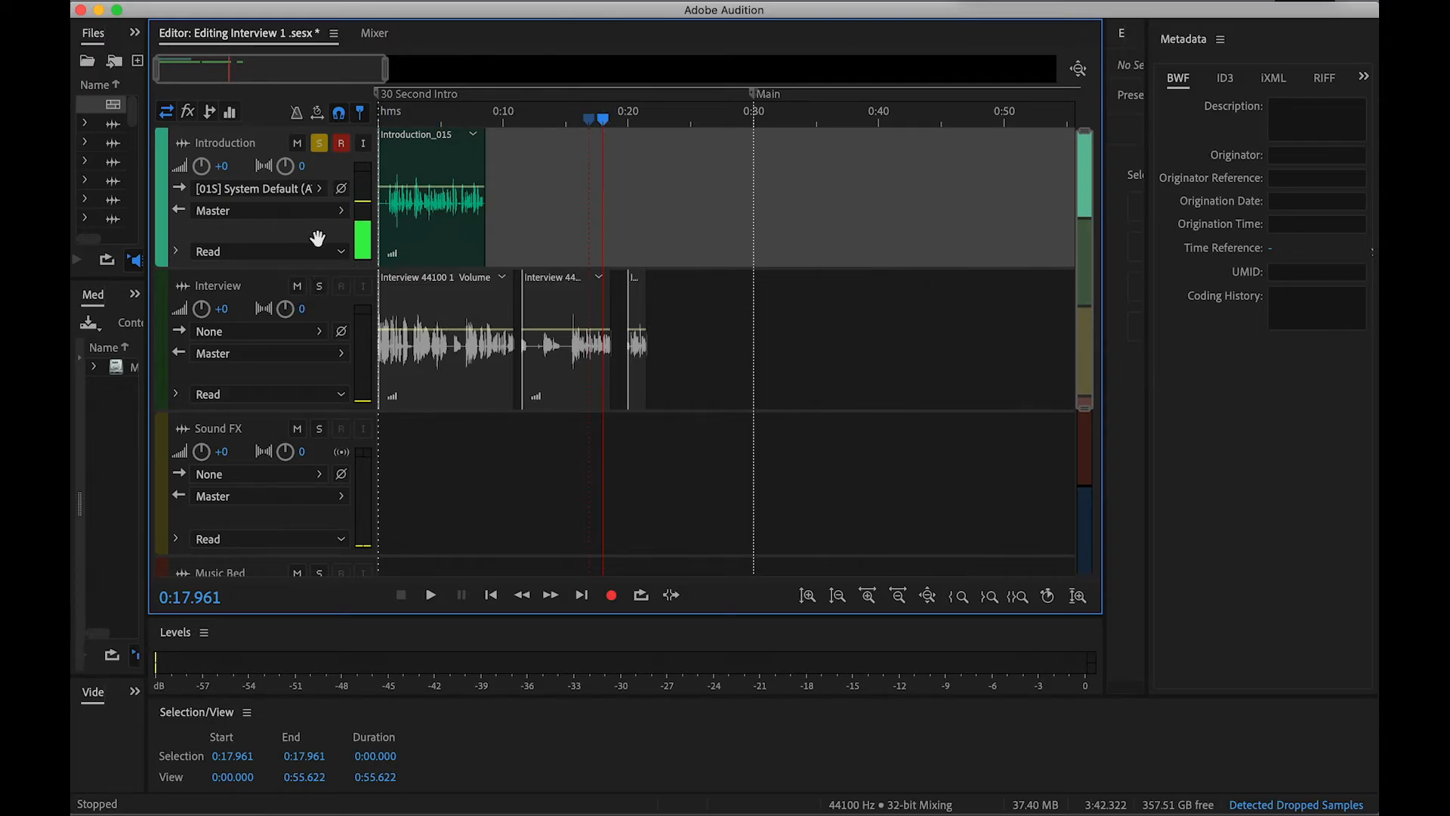
Turn off solo on the Introduction track and play the session briefly from about 0:05.4
click(321, 145)
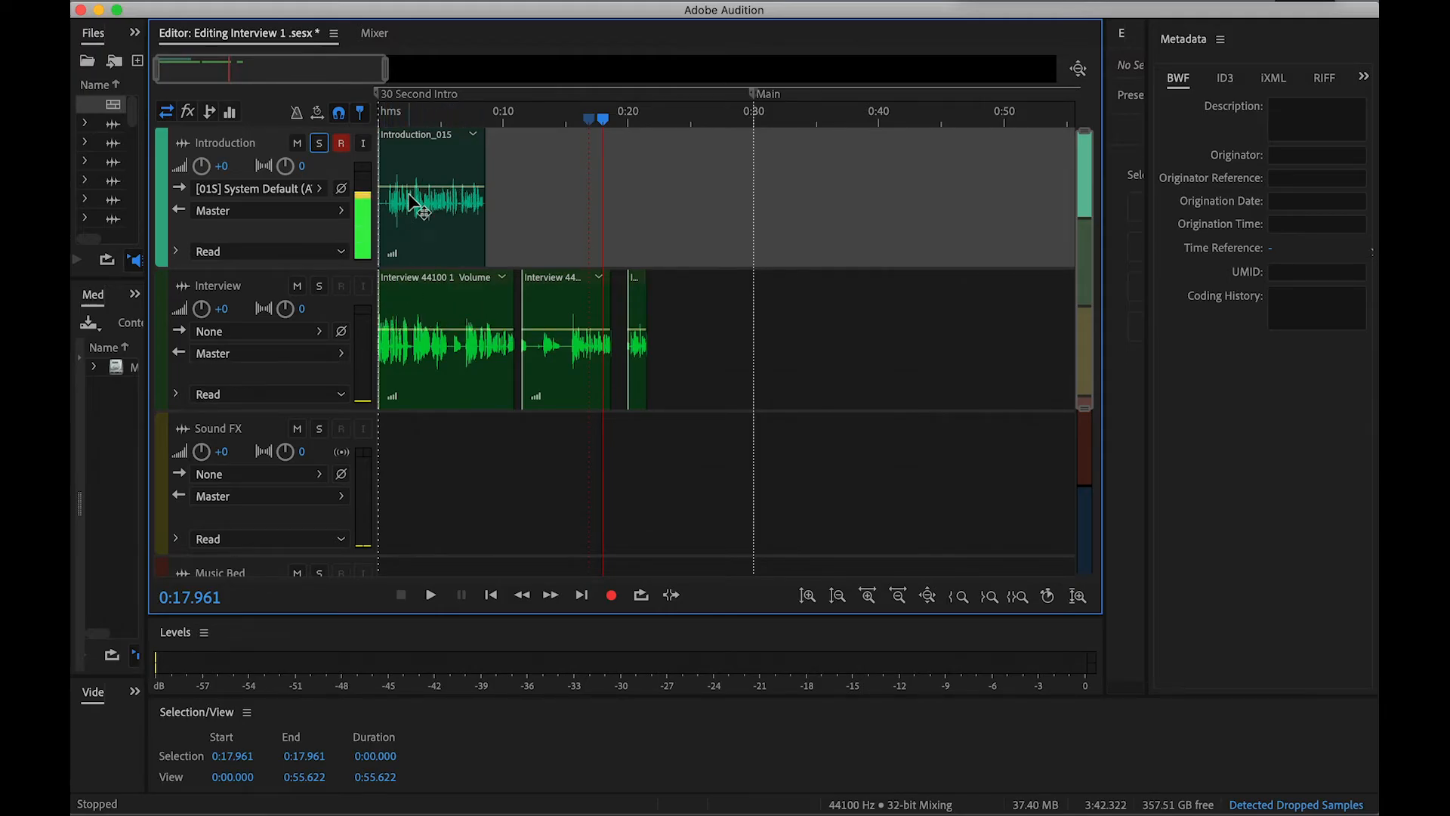
drag(607, 126, 445, 121)
key(space)
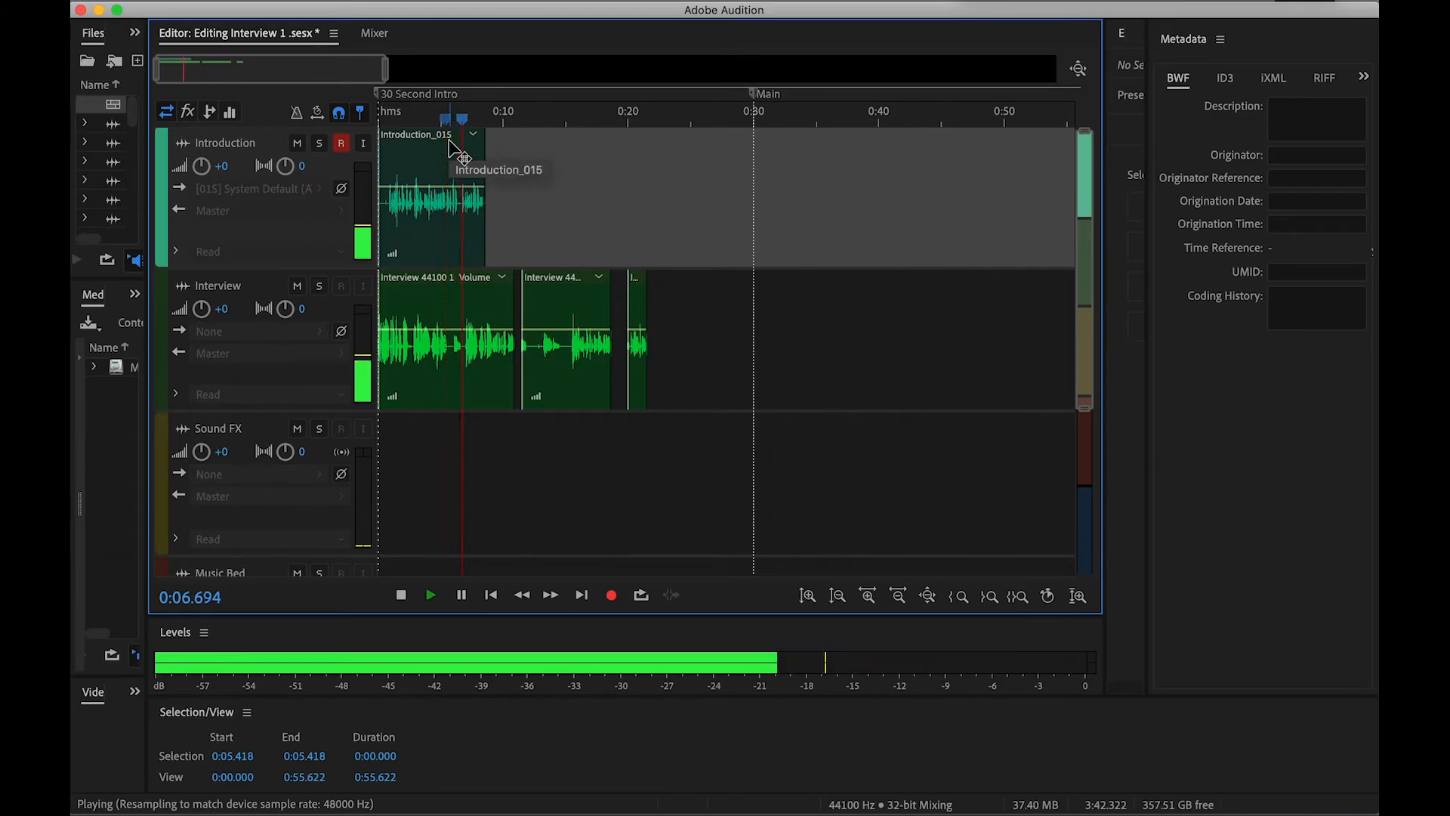
key(space)
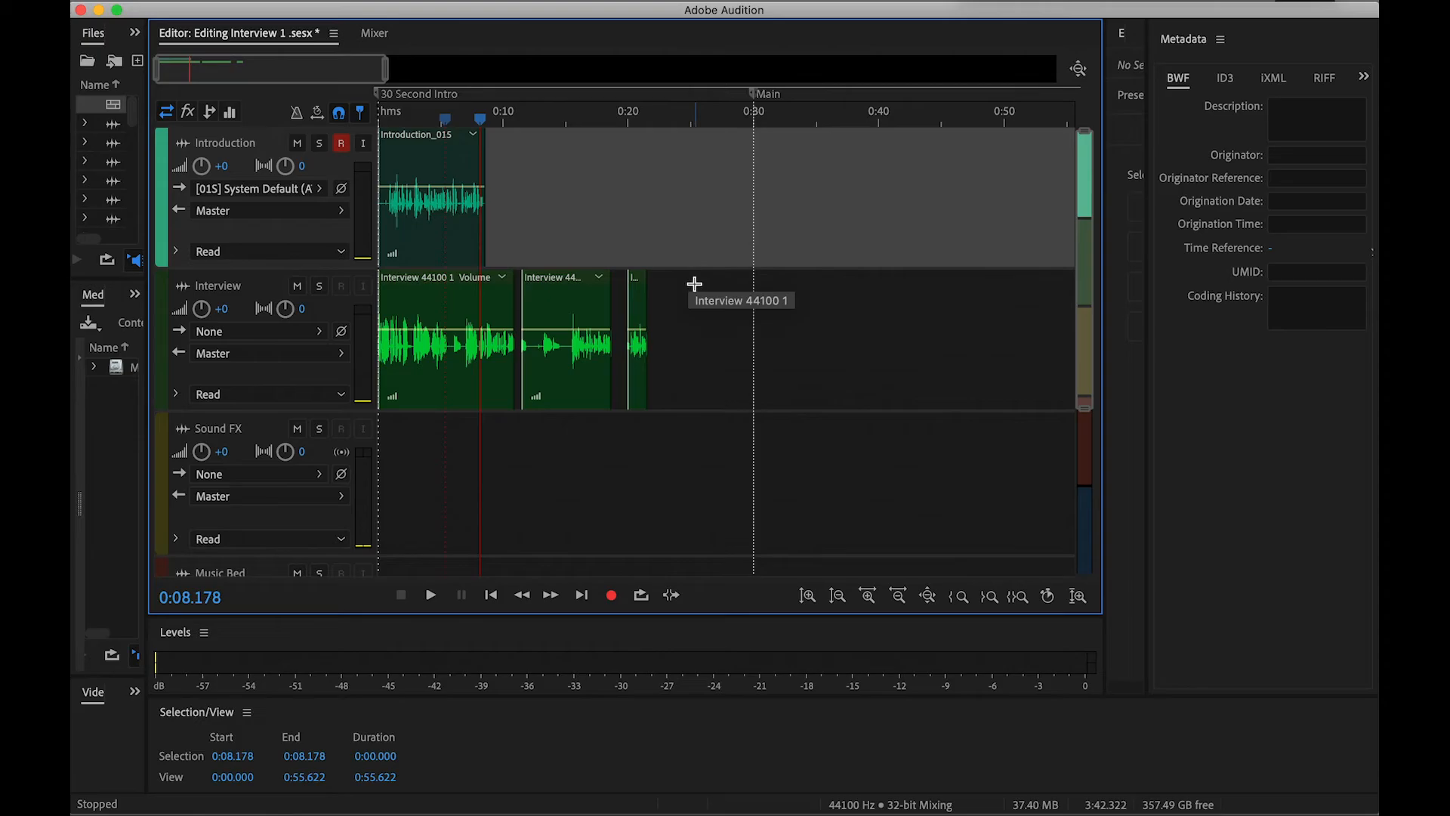
Select all three Interview clips and move them together so they start where the Introduction clip ends
drag(694, 285, 425, 366)
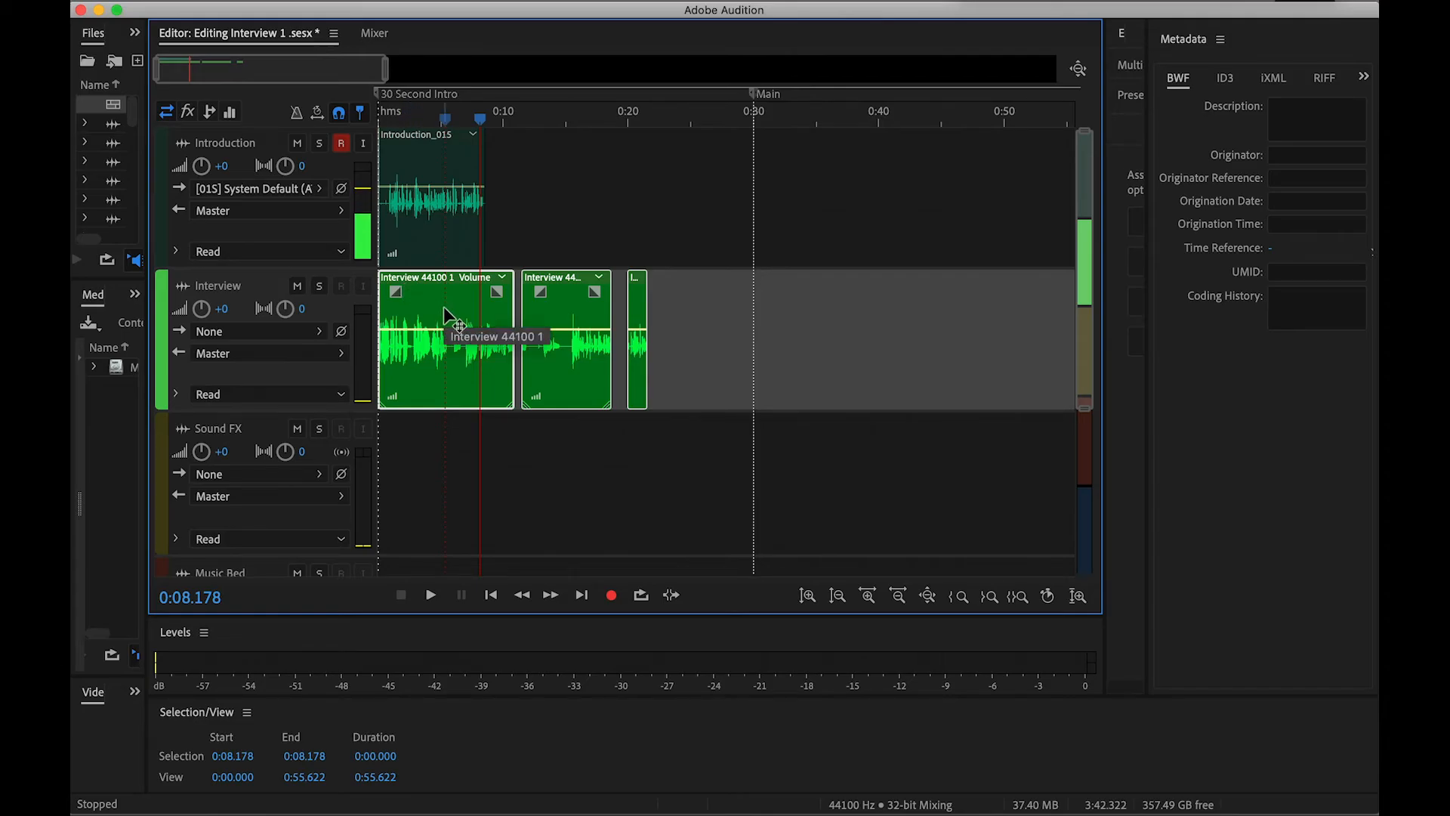
drag(444, 307, 551, 304)
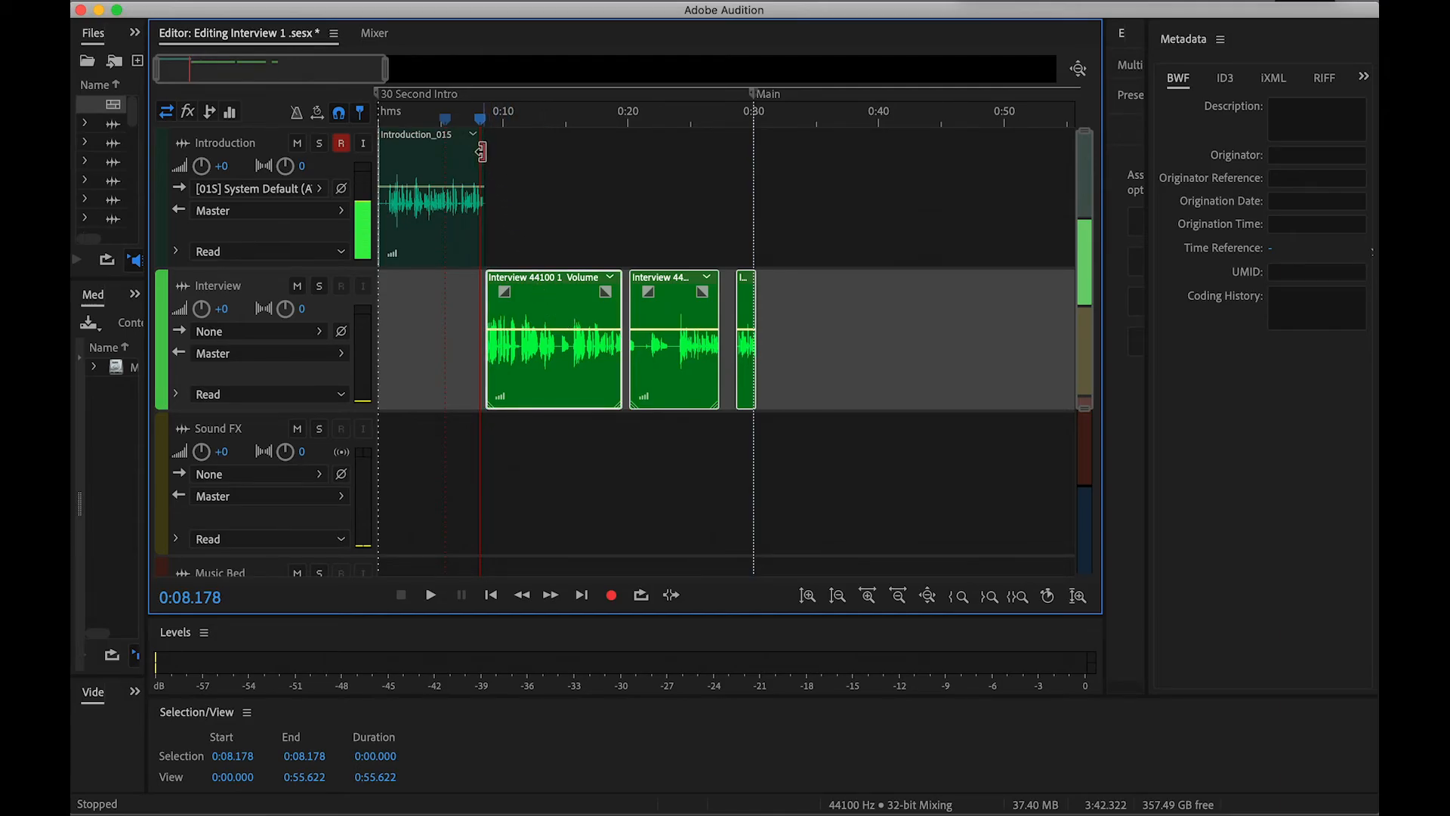
Play across the transition from Introduction to Interview, starting at about 0:07.2, and return the playhead to the junction at about 0:08.7
click(469, 130)
key(space)
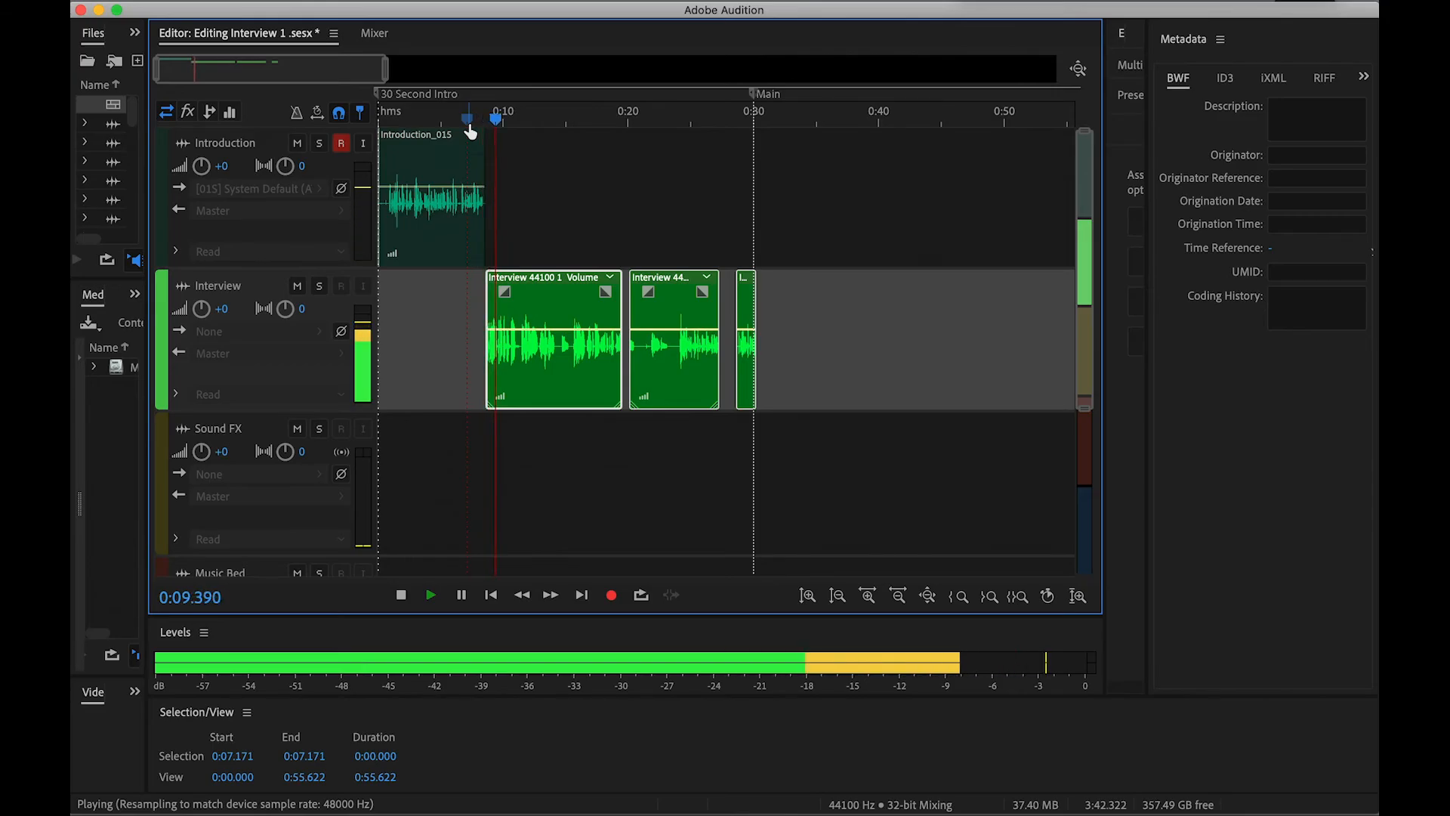
key(space)
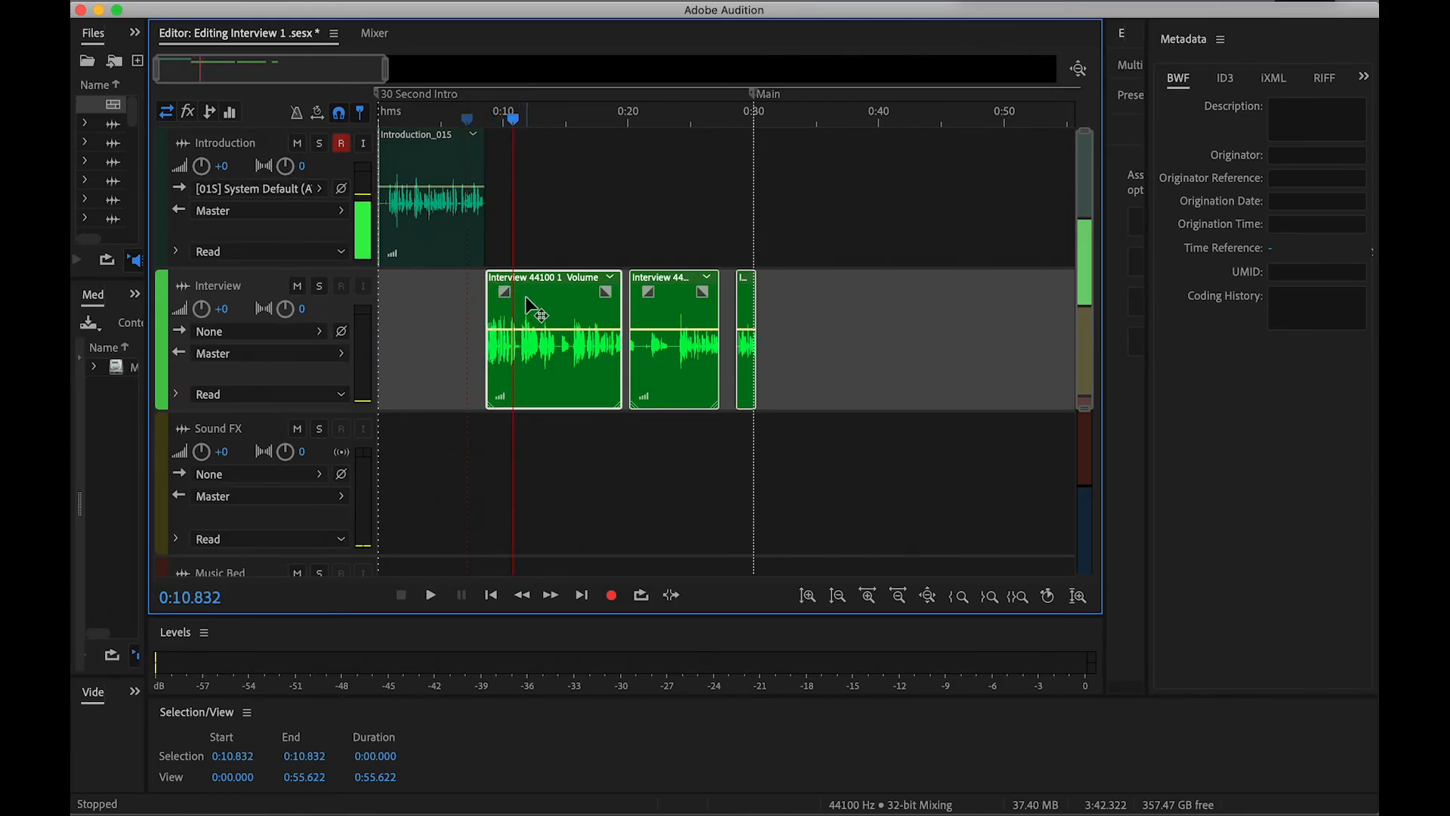
drag(525, 296, 528, 293)
drag(508, 120, 489, 136)
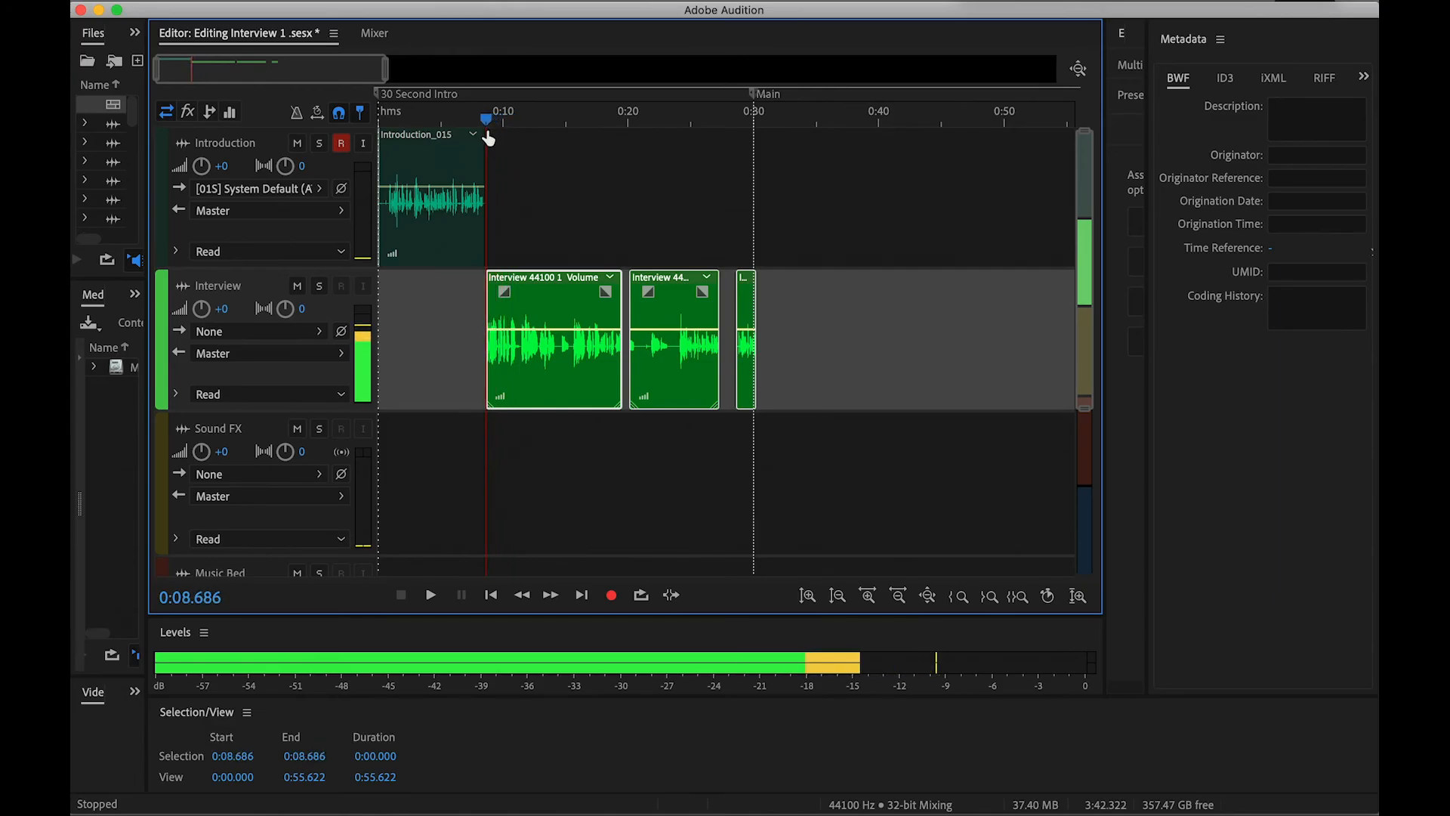